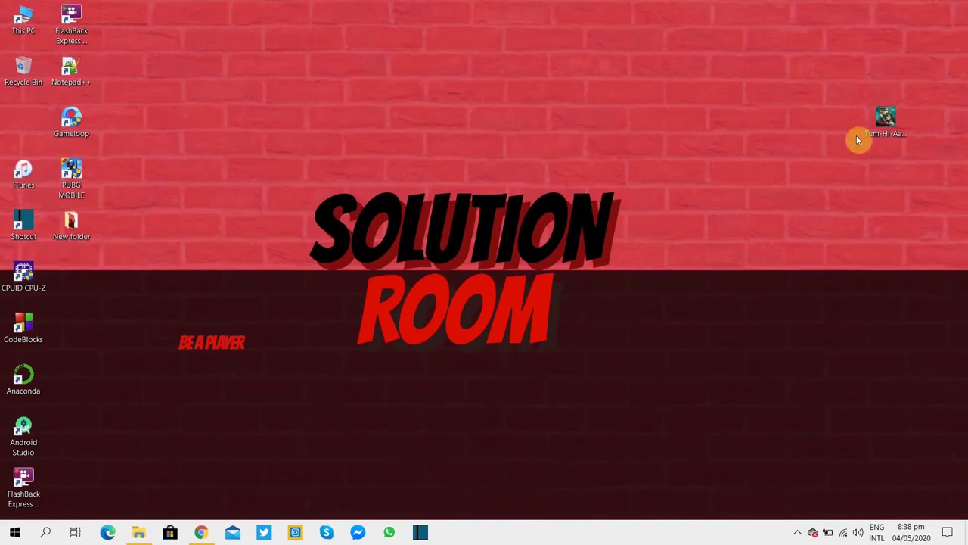
# Play the Tum Hi Aana mp3 in Groove Music, view its Now Playing screen, then close the player.
pyautogui.doubleClick(882, 123)
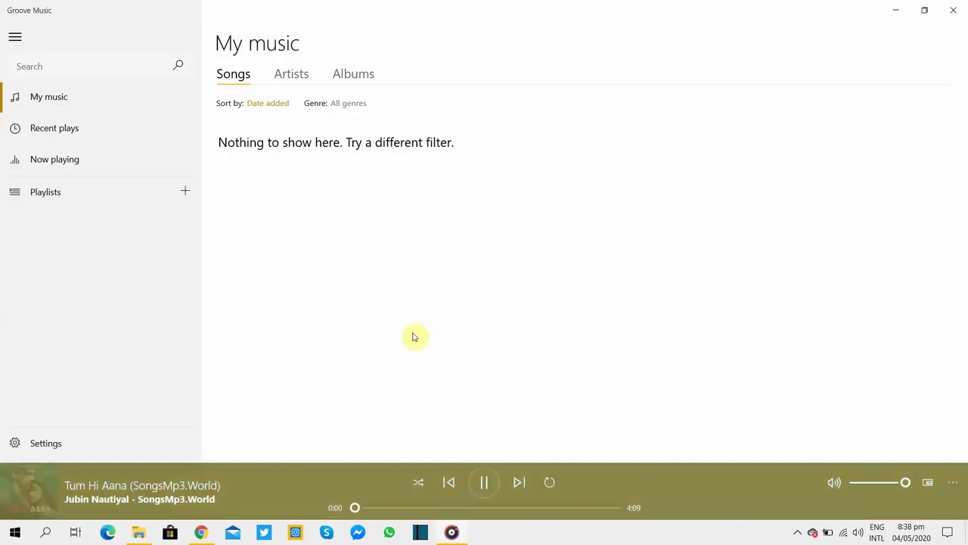
pyautogui.click(166, 483)
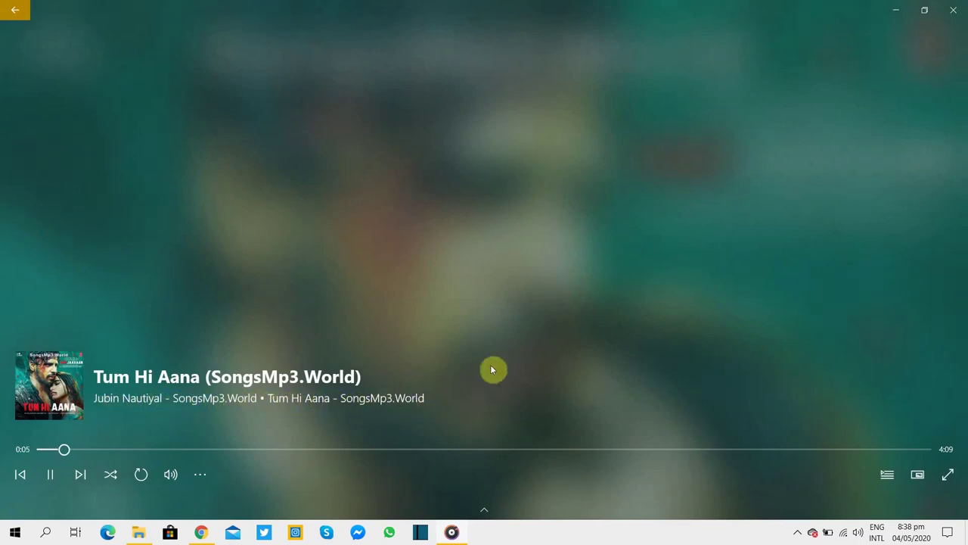
pyautogui.click(955, 9)
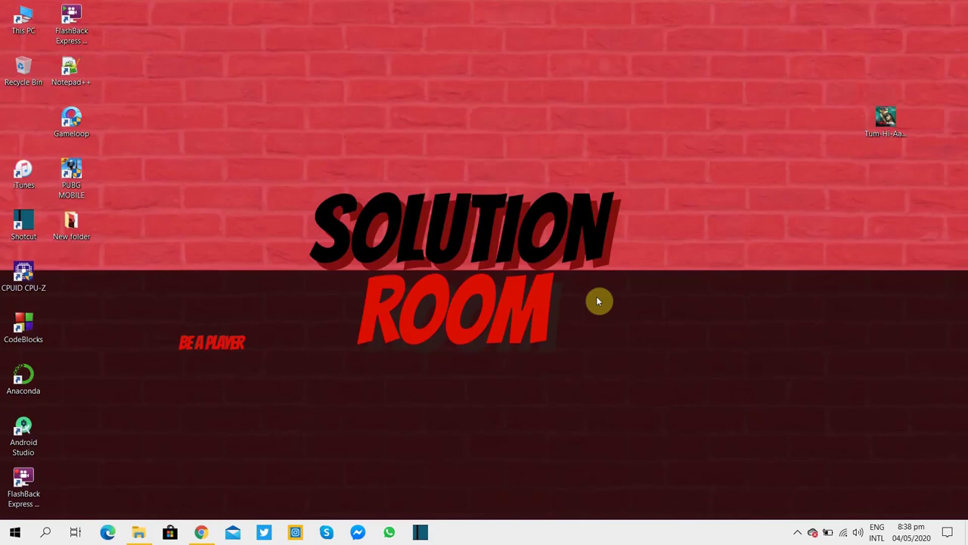
# Search for mp3tag in Chrome and download mp3tagv301setup.exe from the mp3tag.de download page.
pyautogui.click(200, 532)
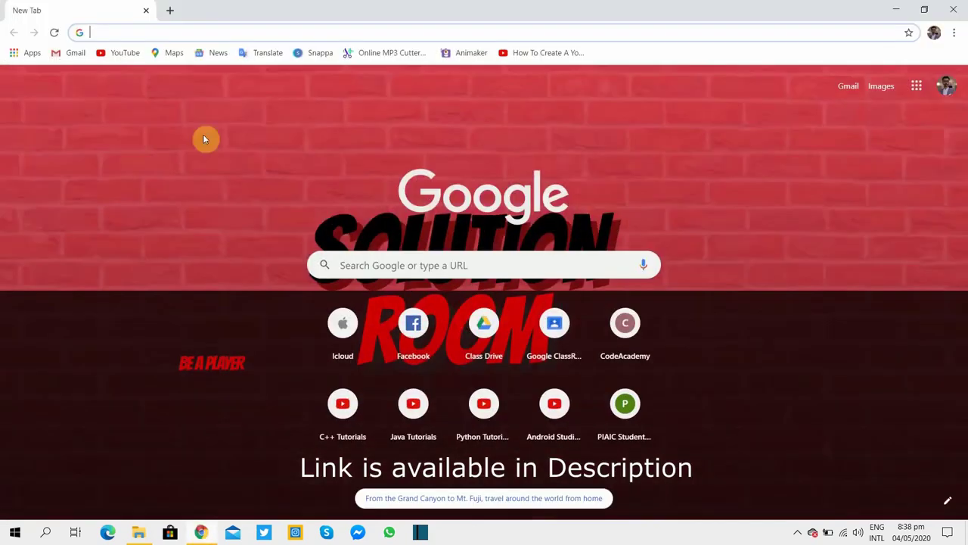
pyautogui.write('mp3tag')
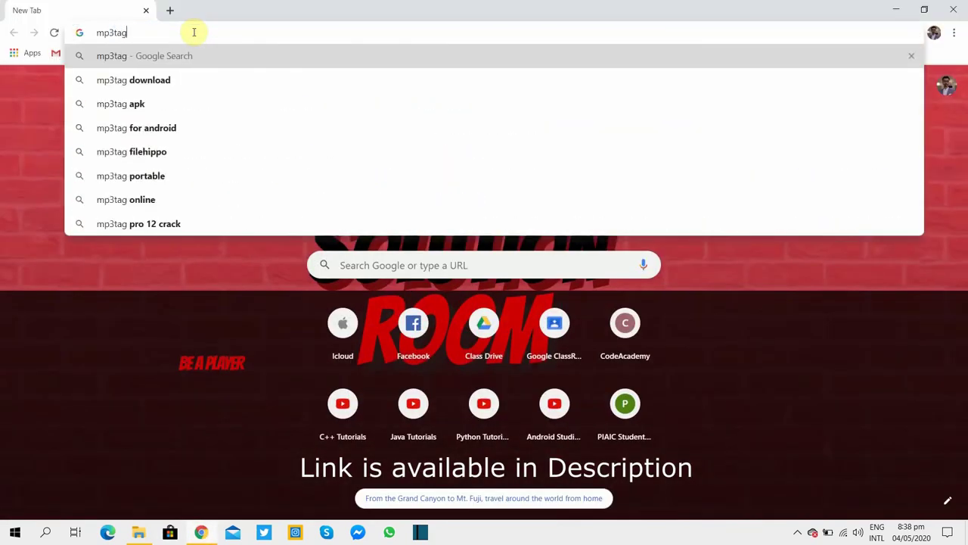
pyautogui.press('Return')
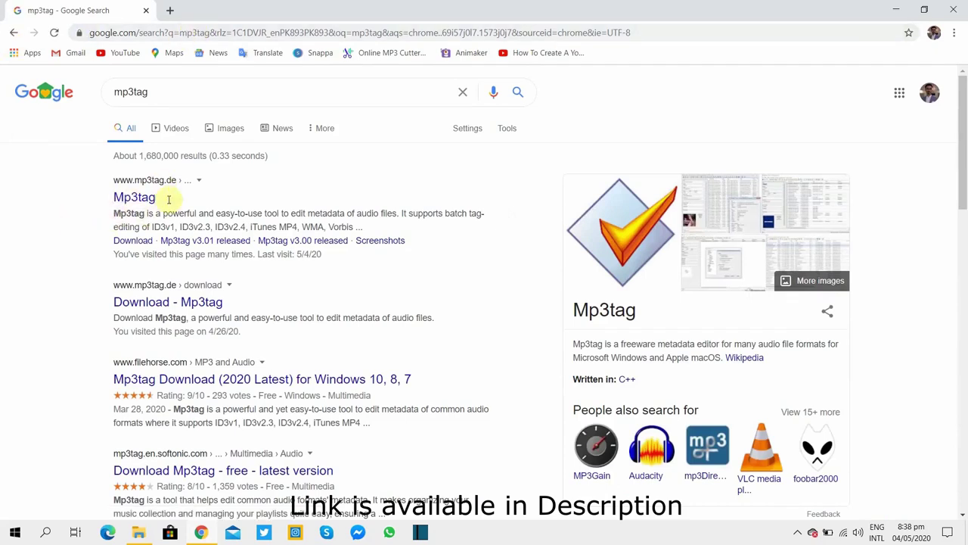
pyautogui.click(139, 201)
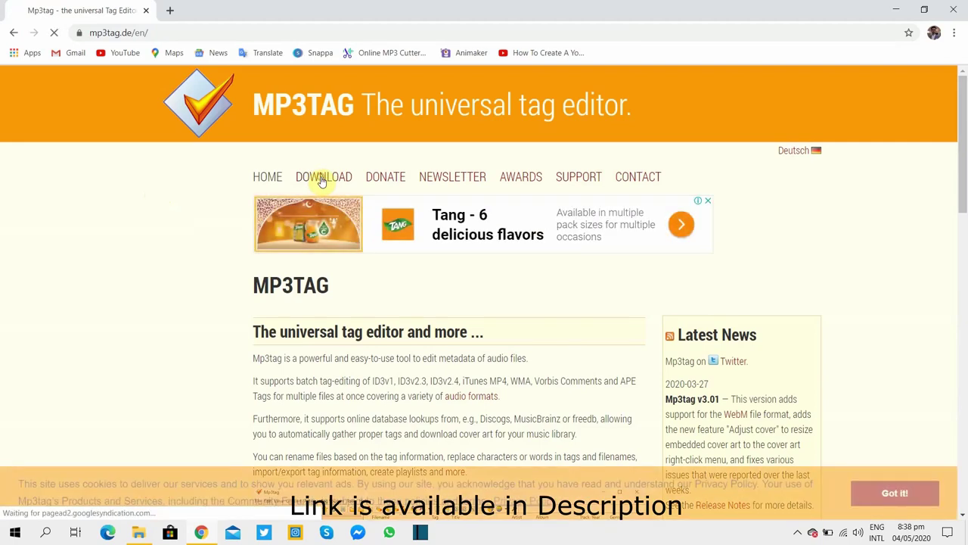
pyautogui.click(318, 178)
pyautogui.scroll(-1, 255, 241)
pyautogui.scroll(-2, 303, 227)
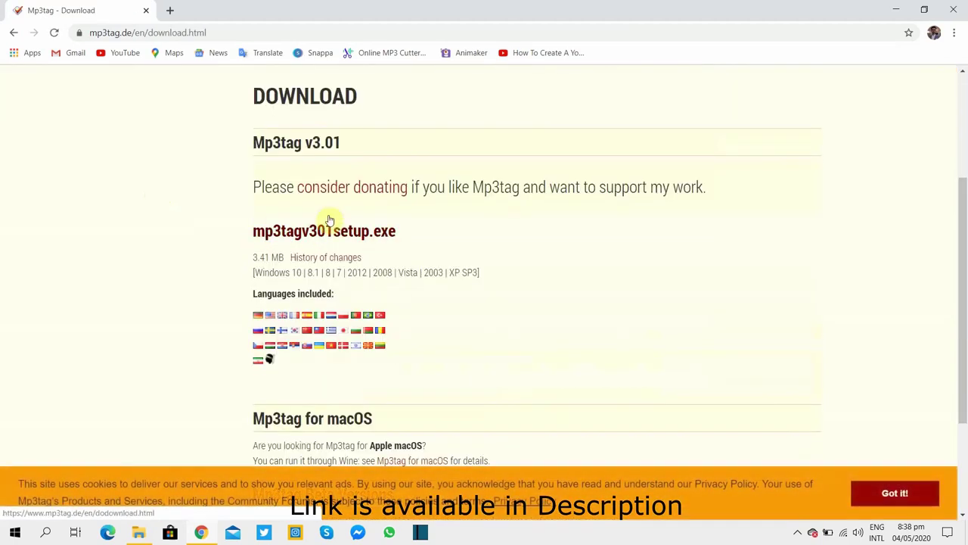
pyautogui.click(338, 232)
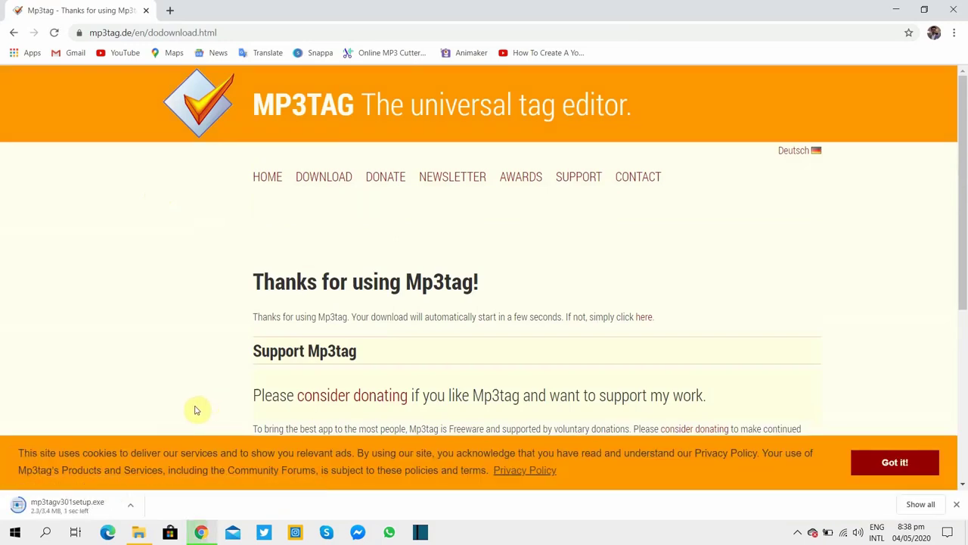
# Show the downloaded mp3tagv301setup.exe in its folder and run it.
pyautogui.click(128, 507)
pyautogui.click(159, 461)
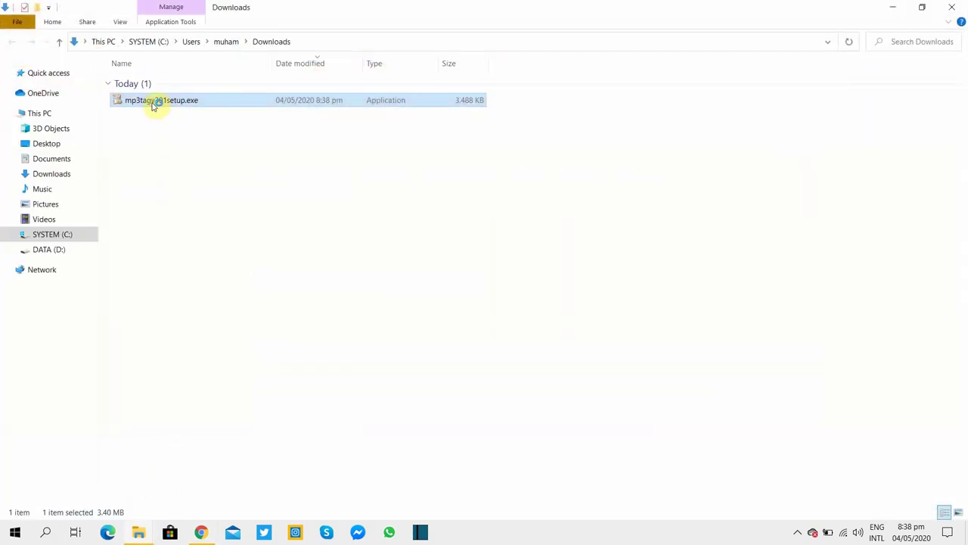
pyautogui.doubleClick(151, 105)
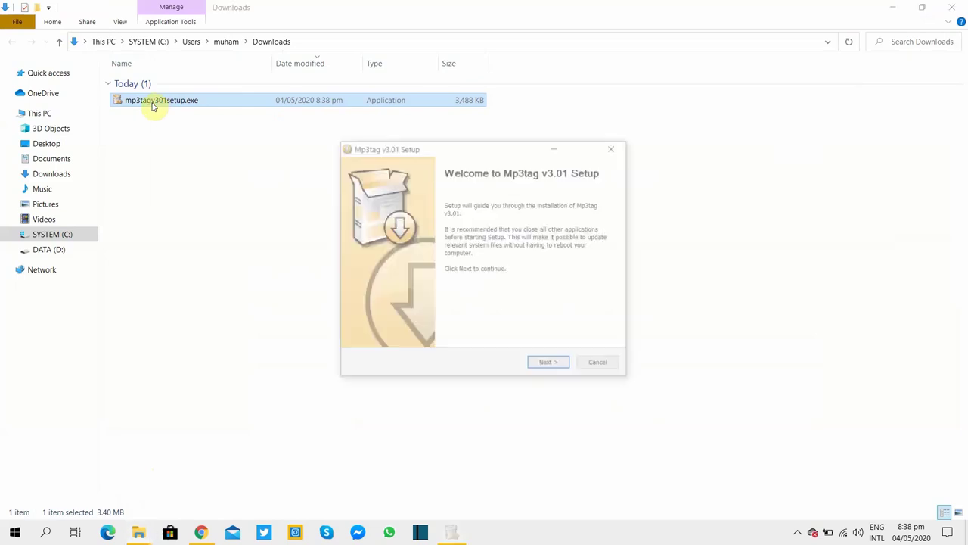
# Install Mp3tag v3.01 with normal components and default locations, then finish the wizard.
pyautogui.click(565, 367)
pyautogui.click(566, 367)
pyautogui.click(554, 366)
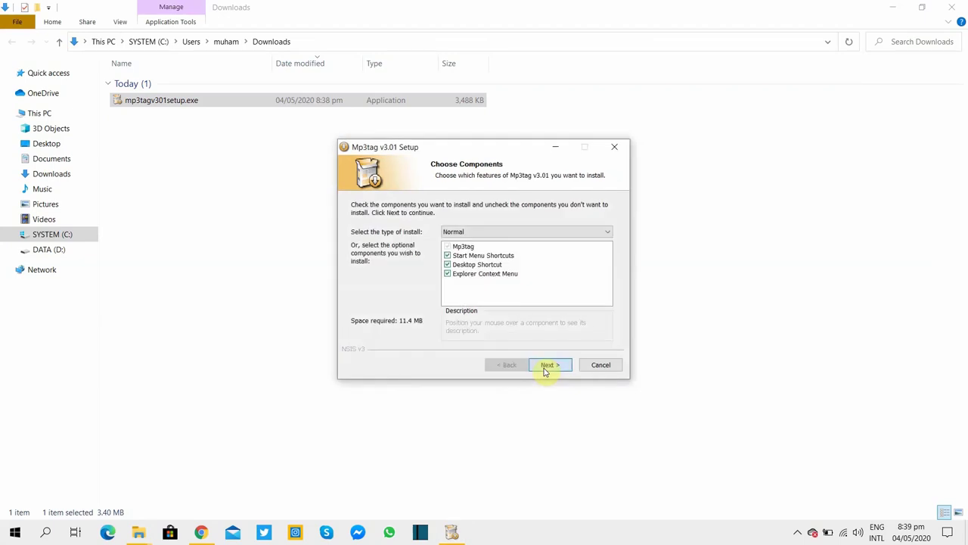
pyautogui.click(546, 369)
pyautogui.click(545, 369)
pyautogui.click(546, 369)
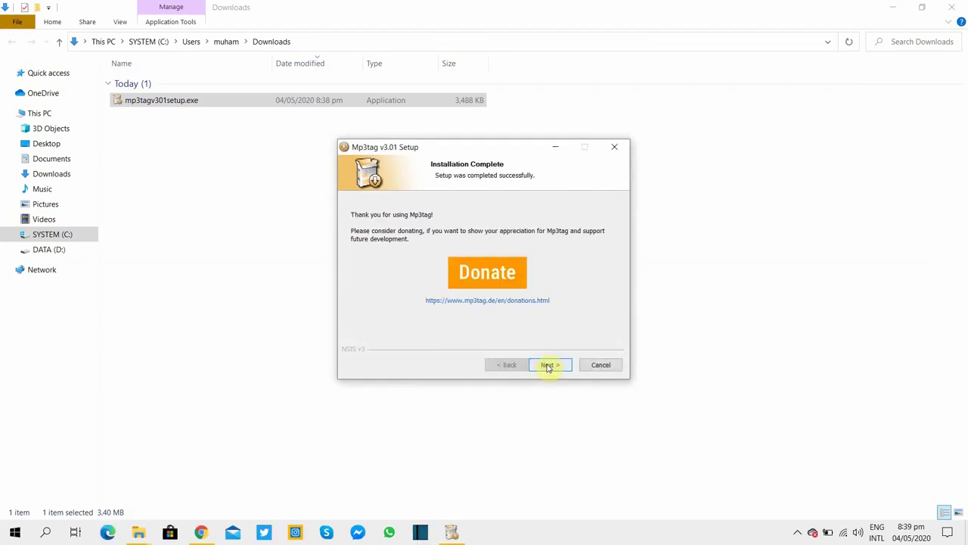
pyautogui.click(549, 368)
pyautogui.click(548, 366)
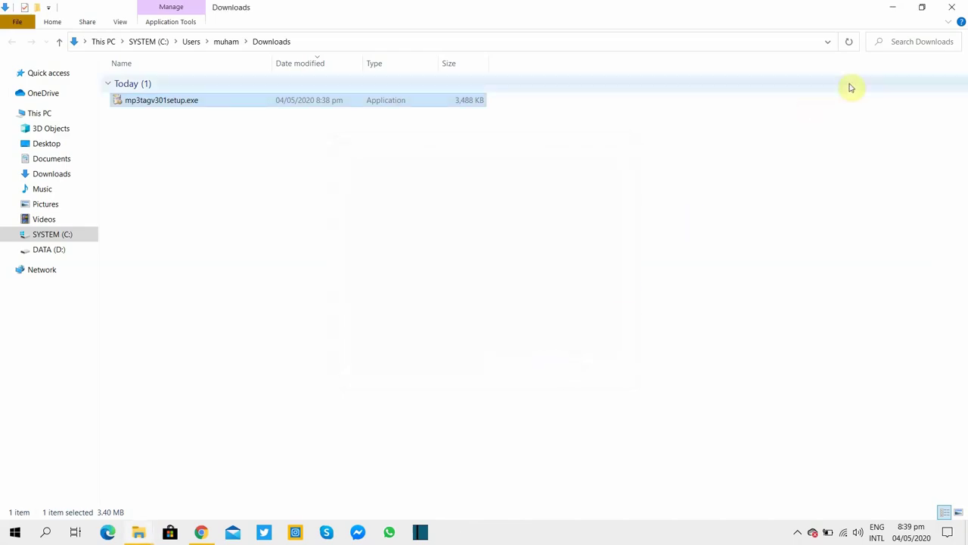
# Launch Mp3tag and browse to the Desktop in the Add directory dialog.
pyautogui.click(952, 8)
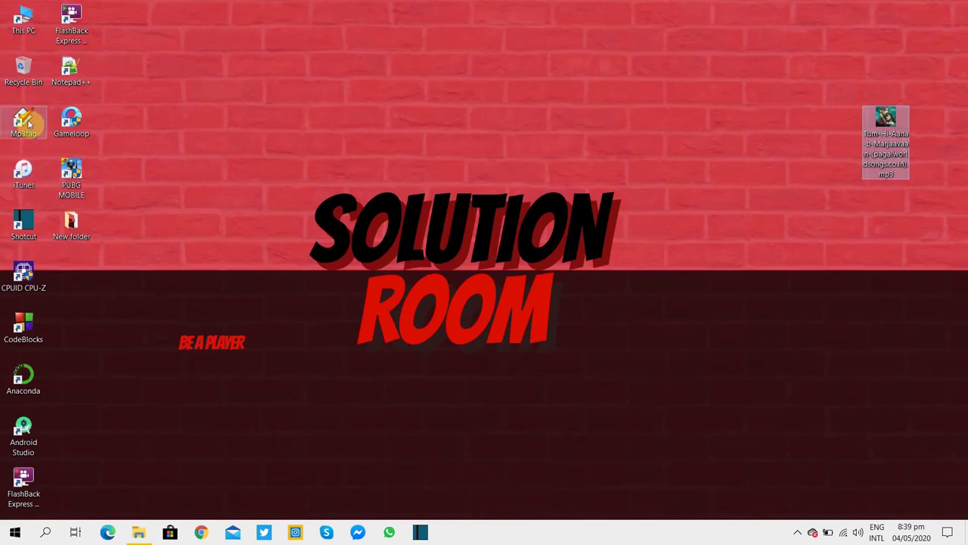
pyautogui.click(29, 125)
pyautogui.doubleClick(29, 124)
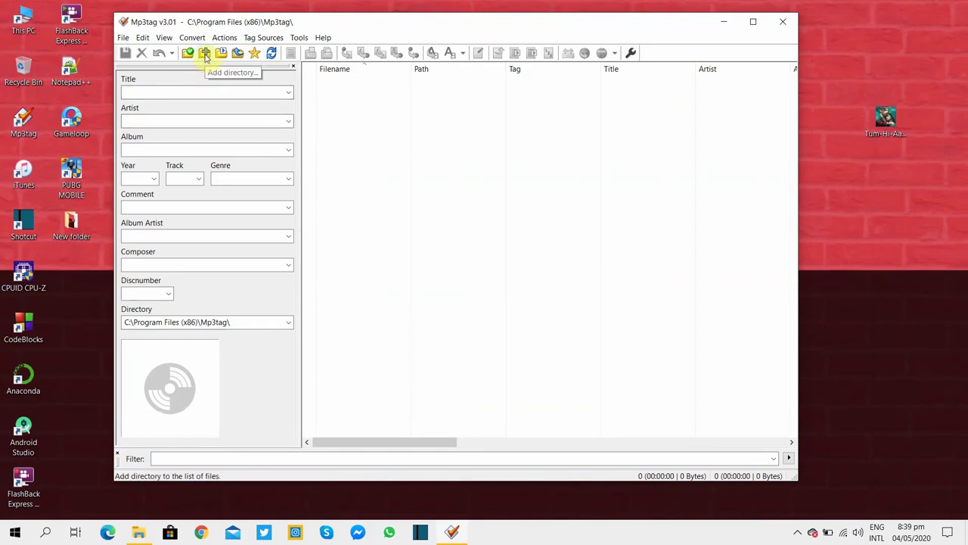
pyautogui.click(205, 55)
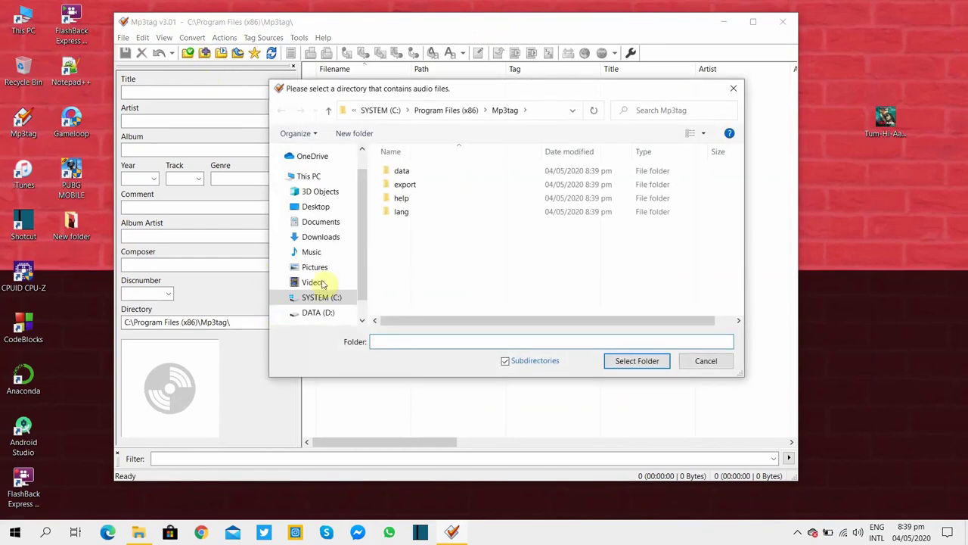
pyautogui.click(316, 206)
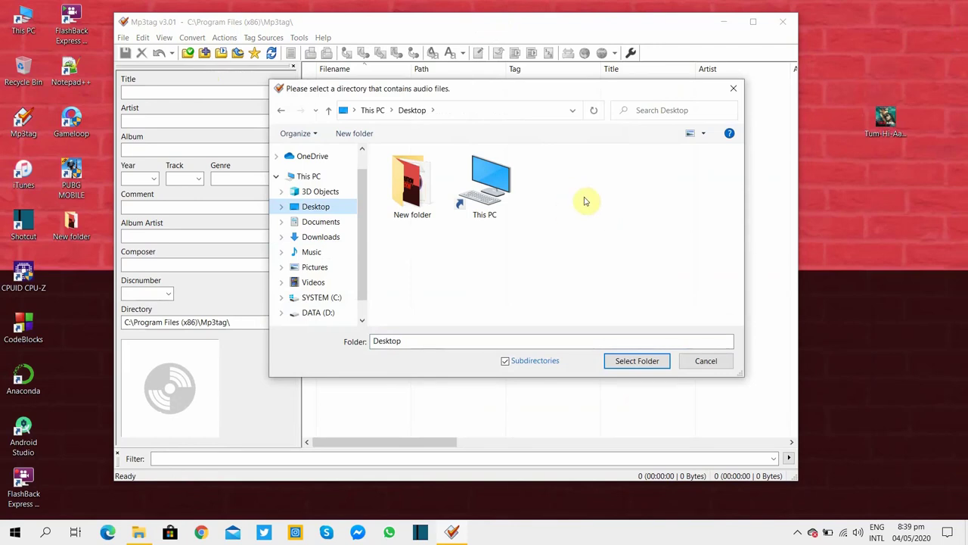
# Create New folder (2) on the desktop, move the mp3 into it, and load that folder.
pyautogui.rightClick(843, 168)
pyautogui.moveTo(870, 255)
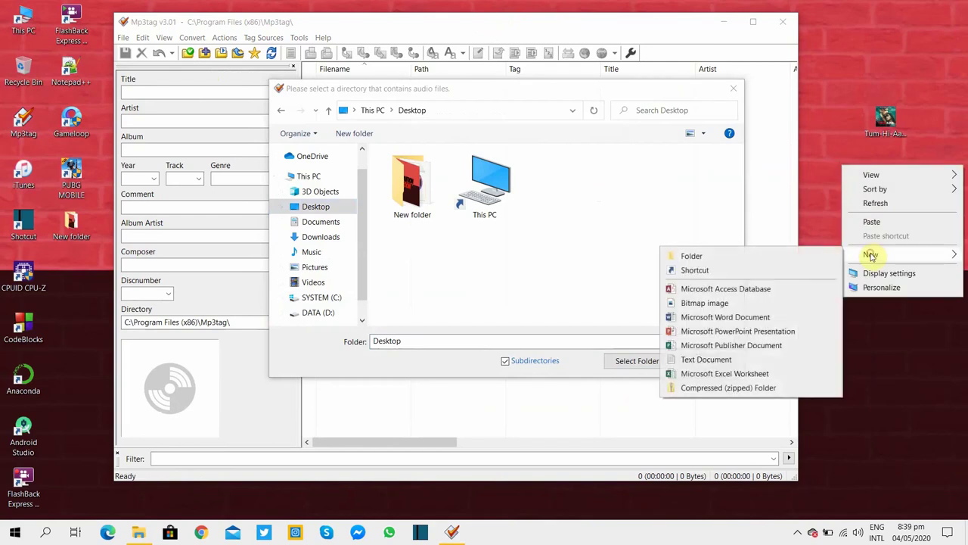
pyautogui.click(821, 252)
pyautogui.moveTo(911, 114); pyautogui.dragTo(821, 187)
pyautogui.click(557, 185)
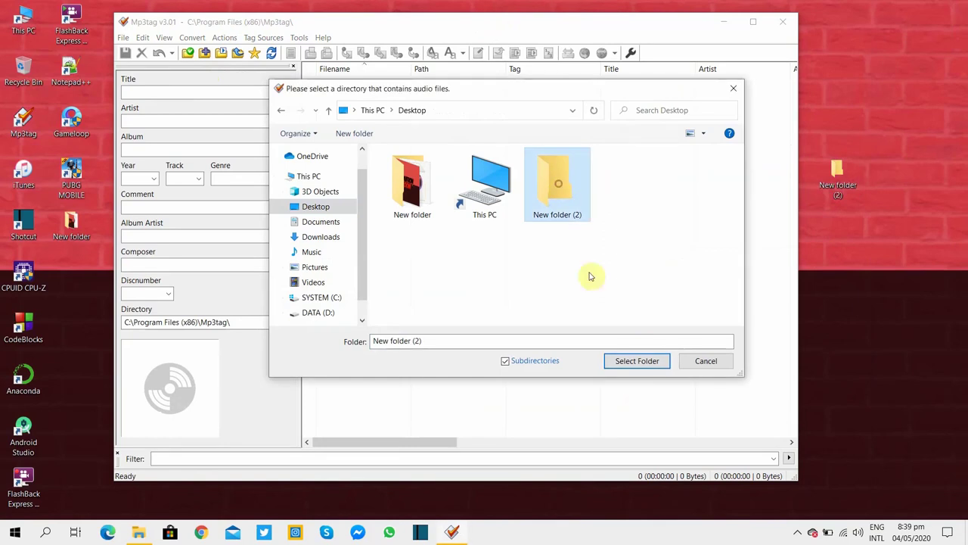
pyautogui.click(636, 361)
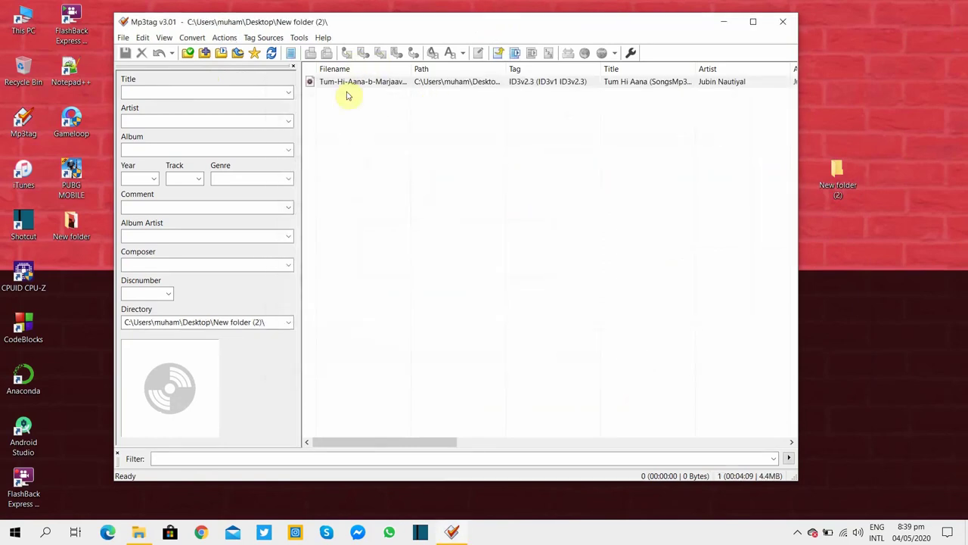
# Delete the ALBUM, ALBUMARTIST and ARTIST fields in Extended Tags and save with OK.
pyautogui.click(371, 81)
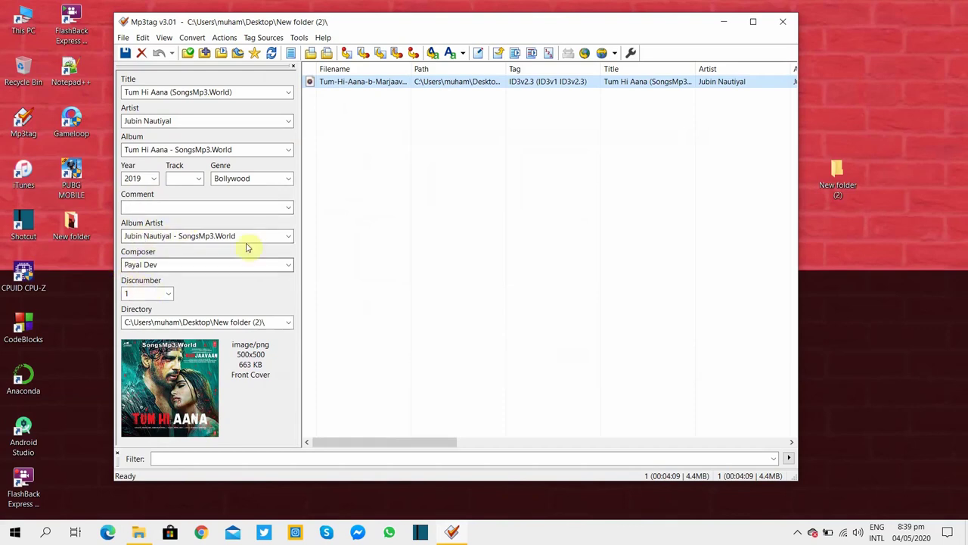
pyautogui.click(479, 55)
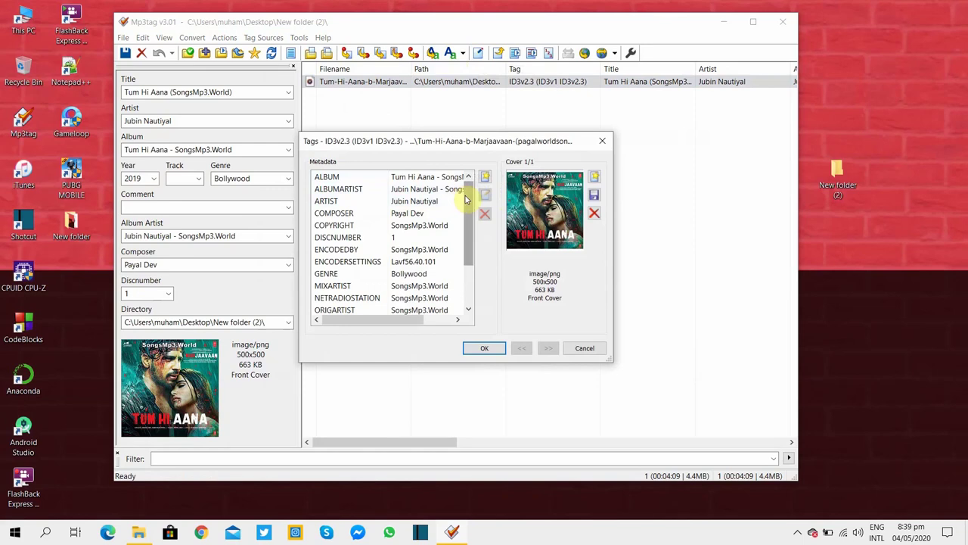
pyautogui.moveTo(465, 202)
pyautogui.mouseDown()
pyautogui.moveTo(466, 257)
pyautogui.moveTo(465, 192)
pyautogui.mouseUp()
pyautogui.click(422, 175)
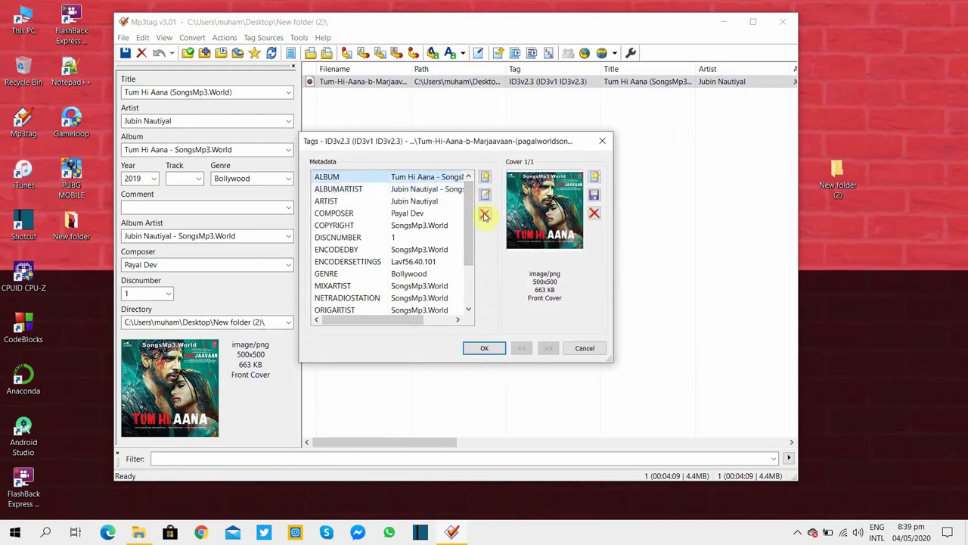
pyautogui.click(485, 215)
pyautogui.click(485, 215)
pyautogui.click(485, 214)
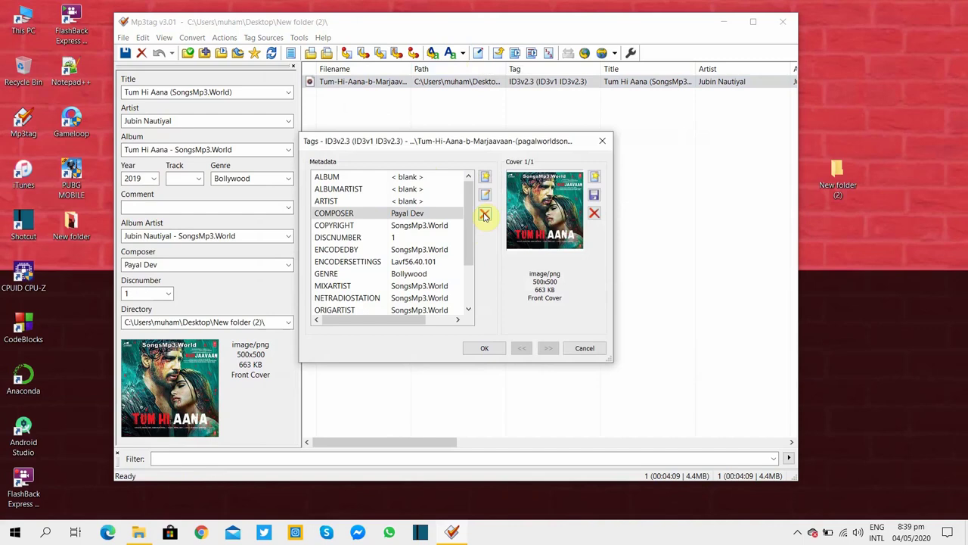
pyautogui.click(481, 347)
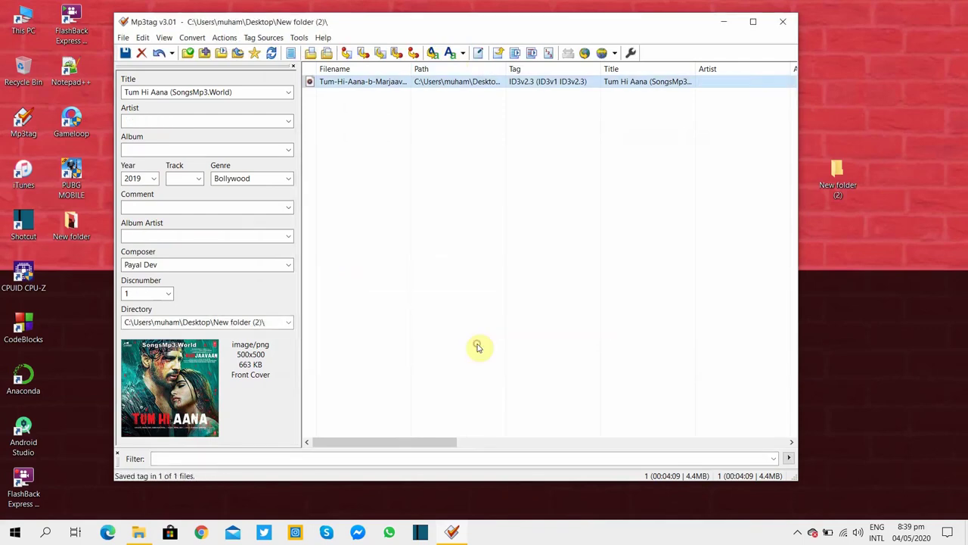
pyautogui.click(478, 52)
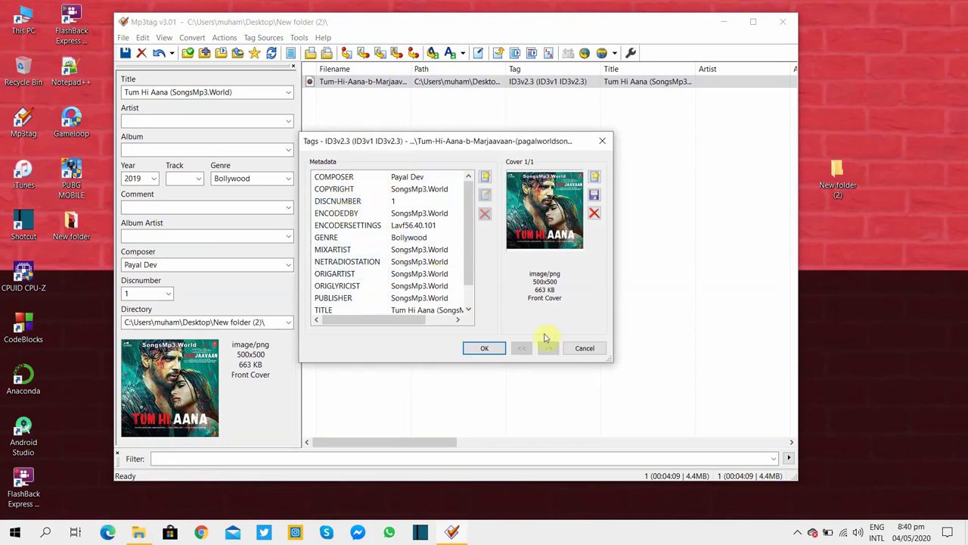
# Extract the song's embedded cover to the Desktop as folder.png, then close the tag list.
pyautogui.click(488, 347)
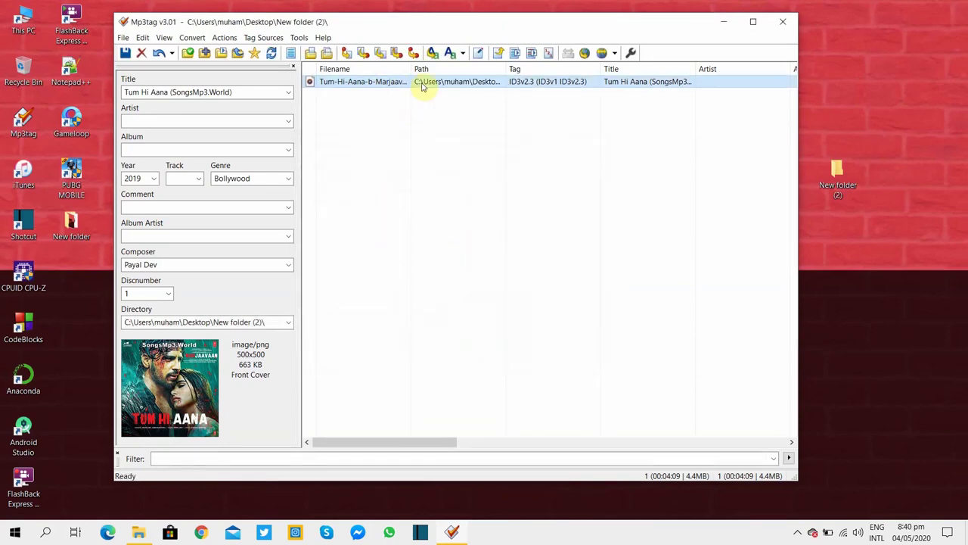
pyautogui.click(476, 55)
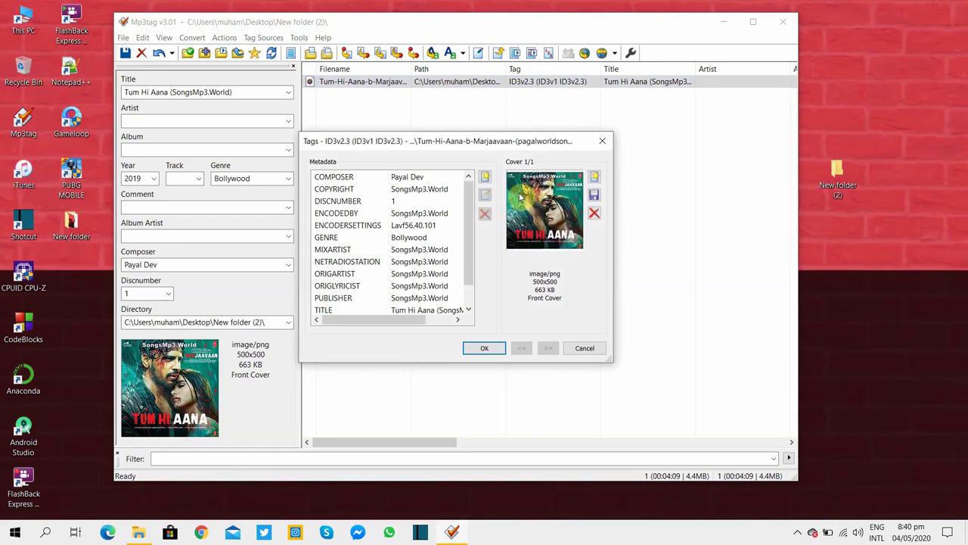
pyautogui.click(596, 198)
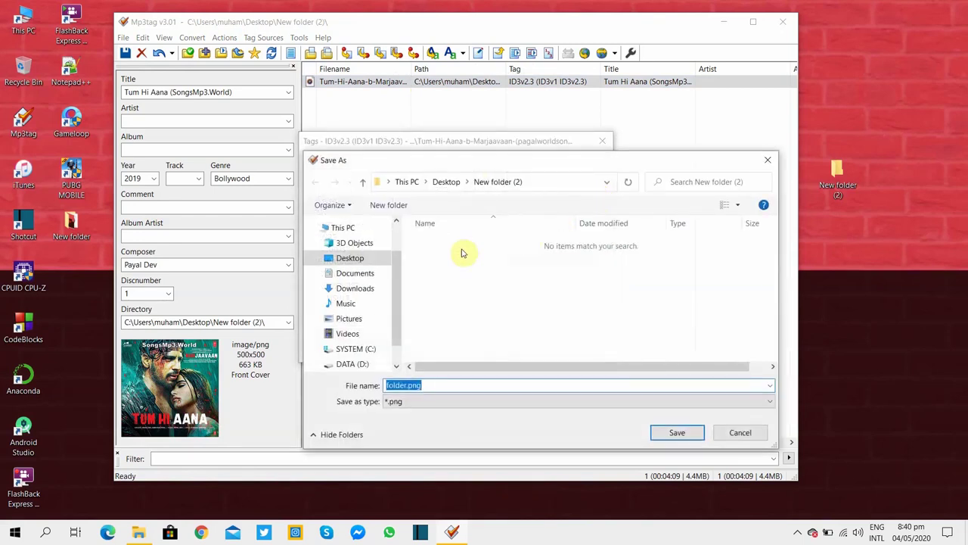
pyautogui.click(366, 259)
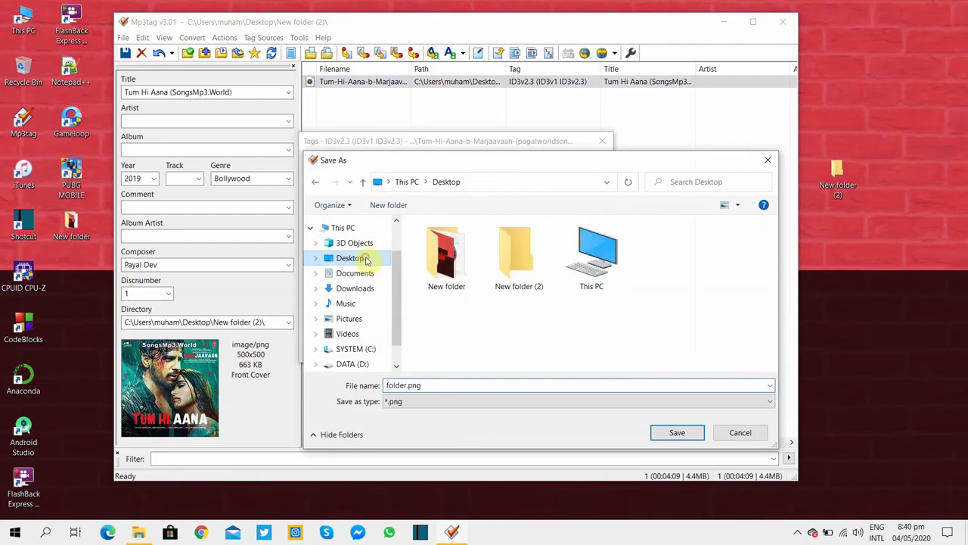
pyautogui.click(679, 433)
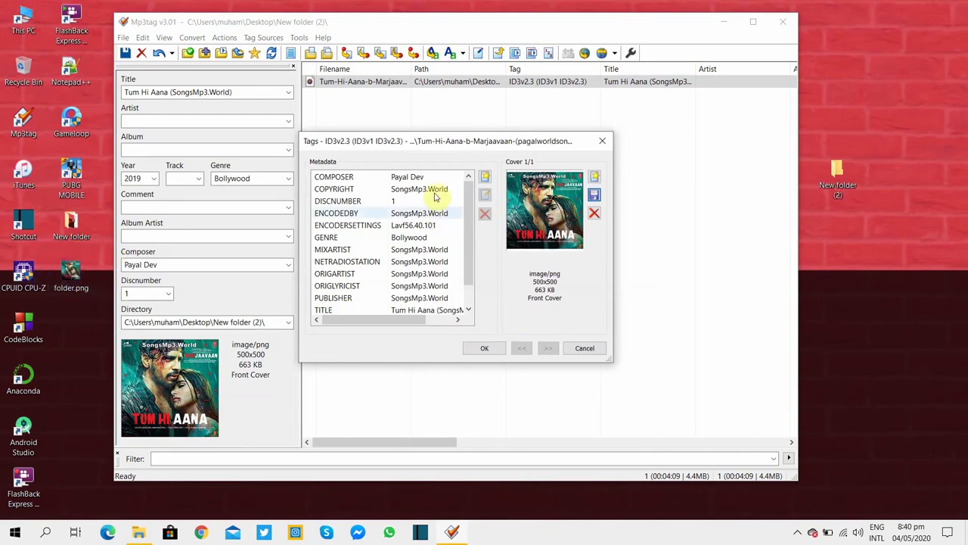
pyautogui.click(605, 144)
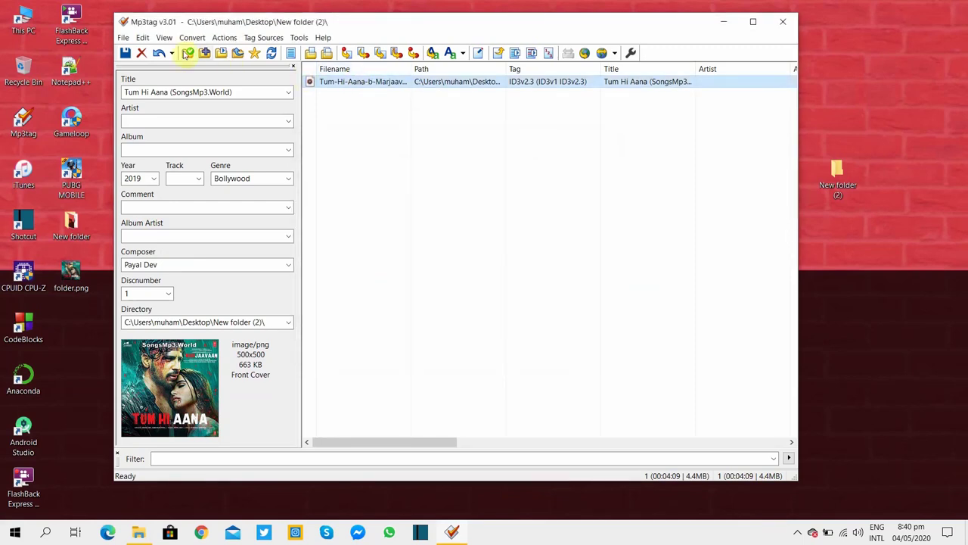
# Remove all tags from the song, check that the tag list is empty, then open Chrome.
pyautogui.click(143, 53)
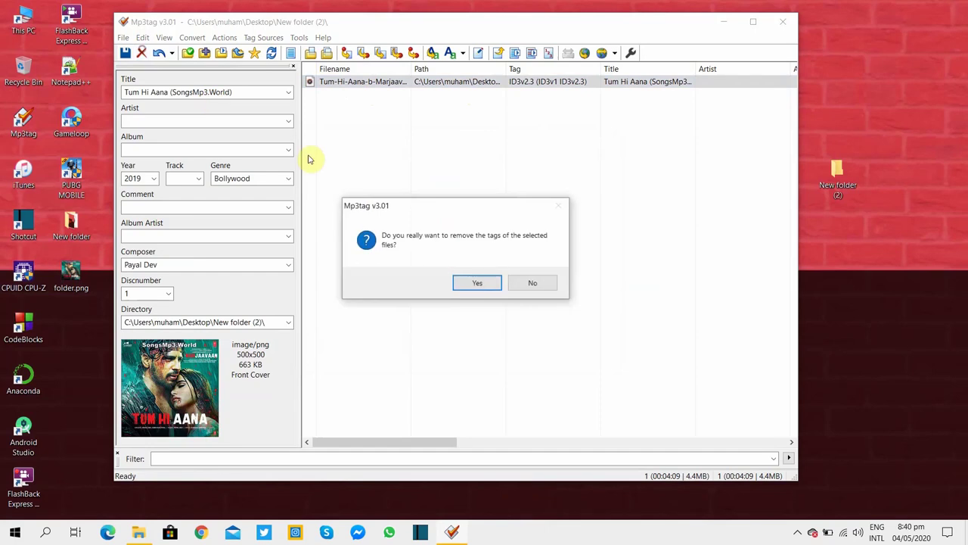
pyautogui.click(486, 284)
pyautogui.click(477, 53)
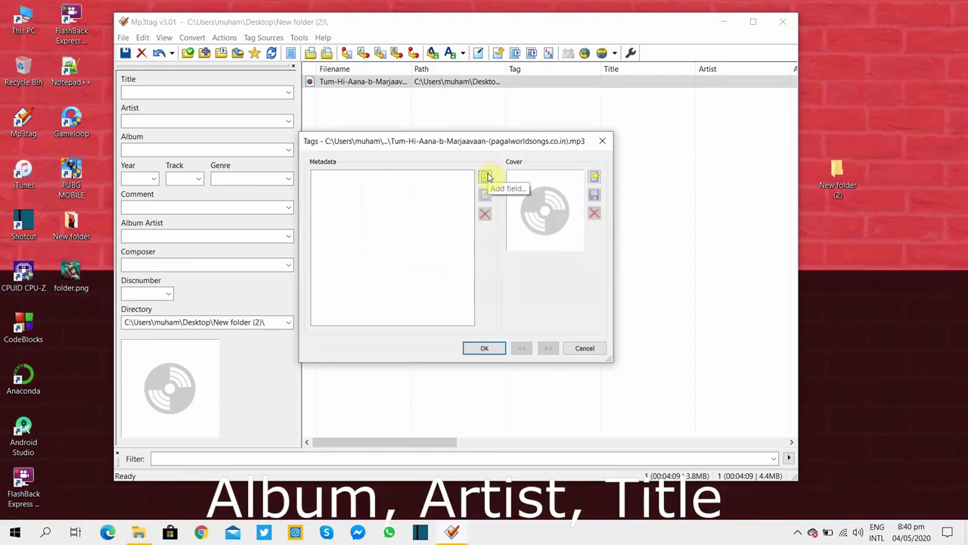
pyautogui.click(203, 533)
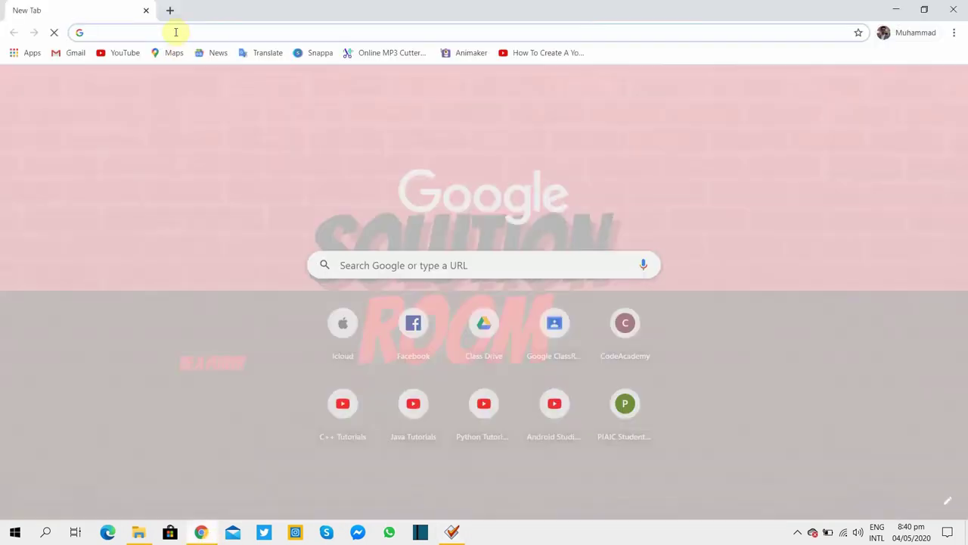
# Search for 'marjaavaan movie' from 'mar' and open the Marjaavaan Wikipedia article.
pyautogui.write('mar')
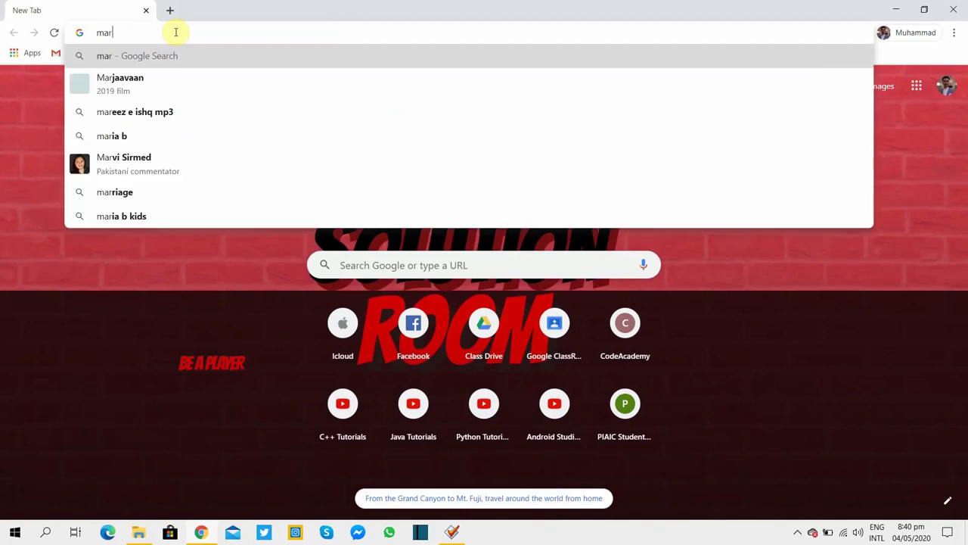
pyautogui.click(162, 83)
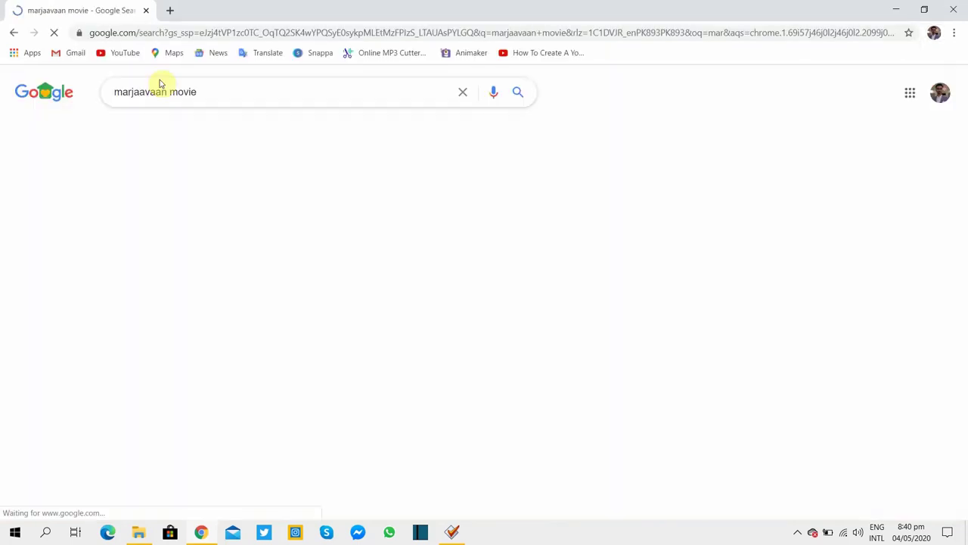
pyautogui.click(216, 441)
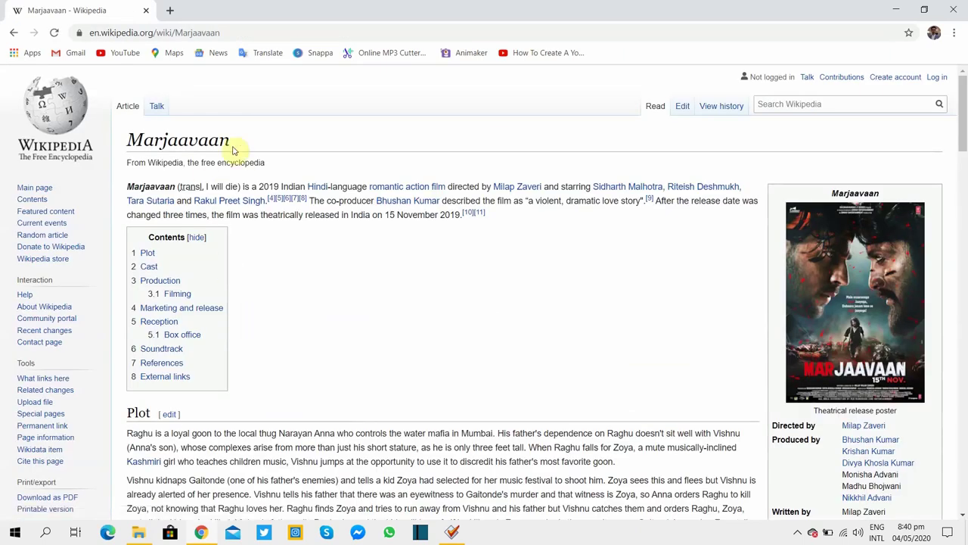
# Copy Marjaavaan from Wikipedia and add it as the song's ALBUM field.
pyautogui.moveTo(236, 148); pyautogui.dragTo(138, 139)
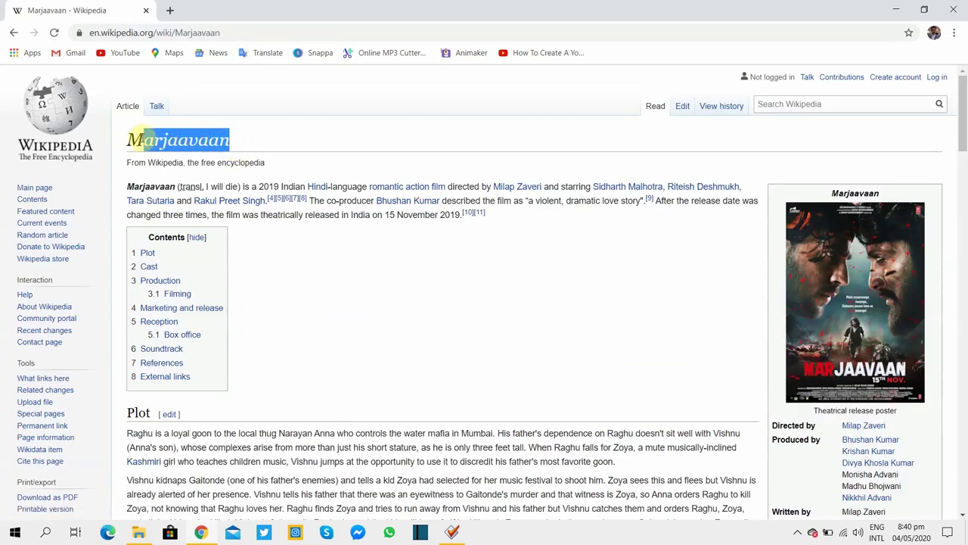
pyautogui.rightClick(148, 139)
pyautogui.click(156, 148)
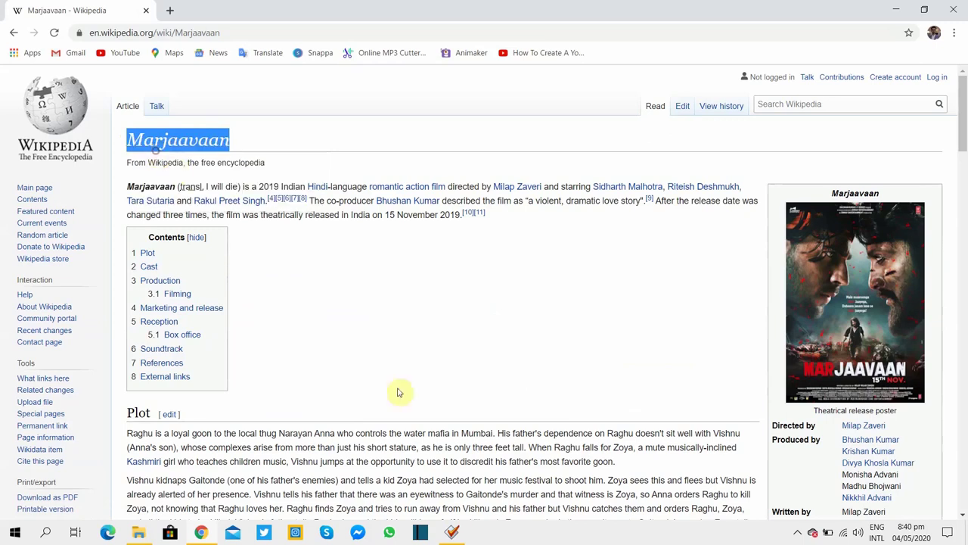
pyautogui.click(896, 9)
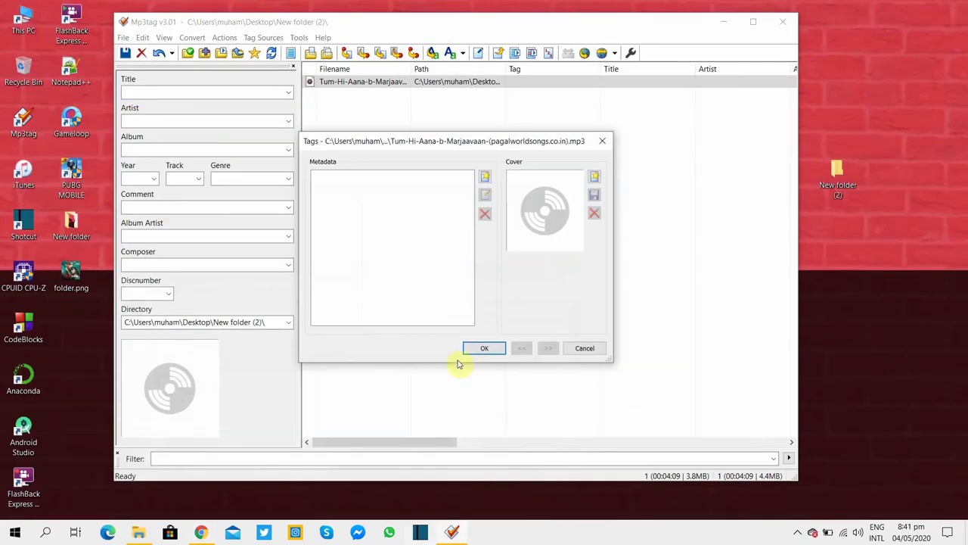
pyautogui.click(482, 175)
pyautogui.write('ALBUM')
pyautogui.click(443, 255)
pyautogui.rightClick(443, 255)
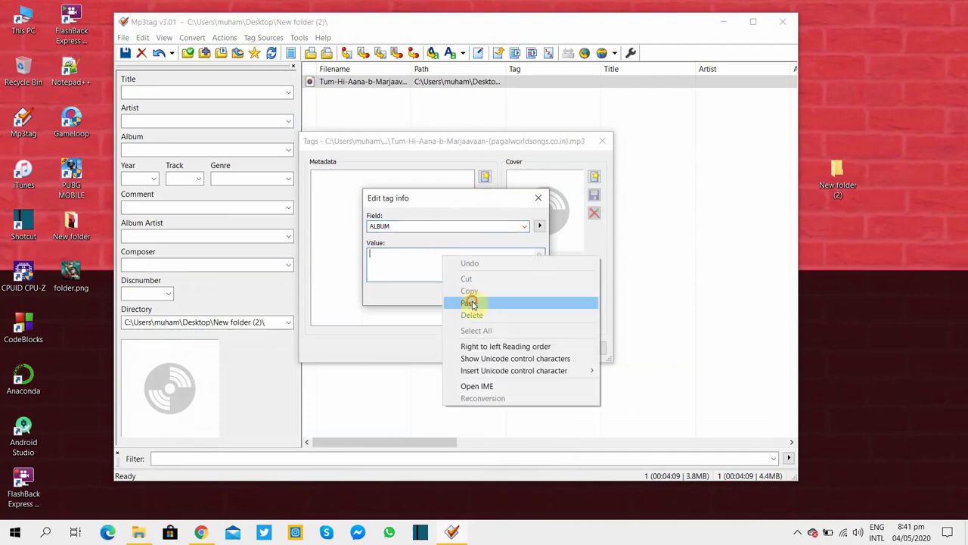
pyautogui.click(450, 302)
pyautogui.click(476, 293)
# Copy the song title Tum Hi Aana from the article and add a TITLE field with it.
pyautogui.click(201, 532)
pyautogui.scroll(-20, 444, 259)
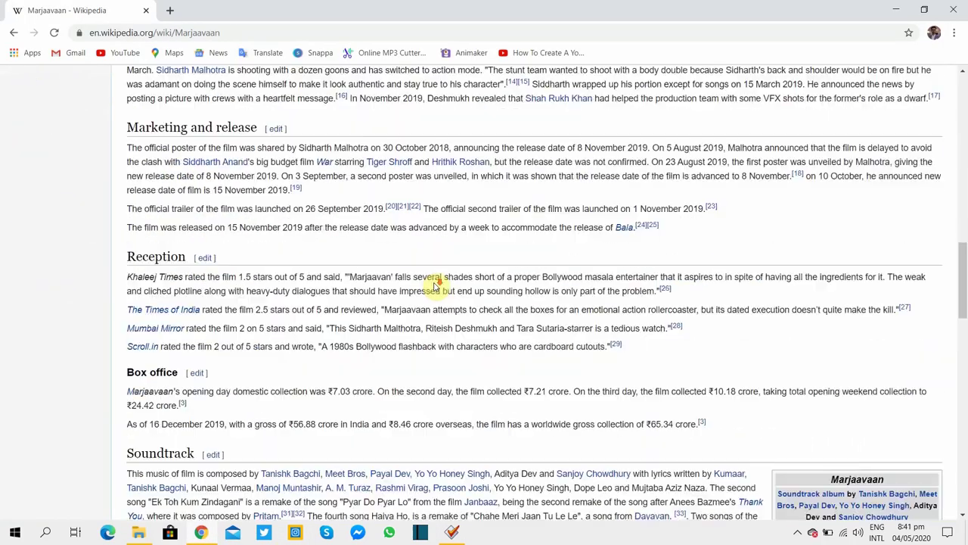
pyautogui.moveTo(210, 165); pyautogui.dragTo(159, 165)
pyautogui.rightClick(182, 165)
pyautogui.click(220, 257)
pyautogui.click(452, 533)
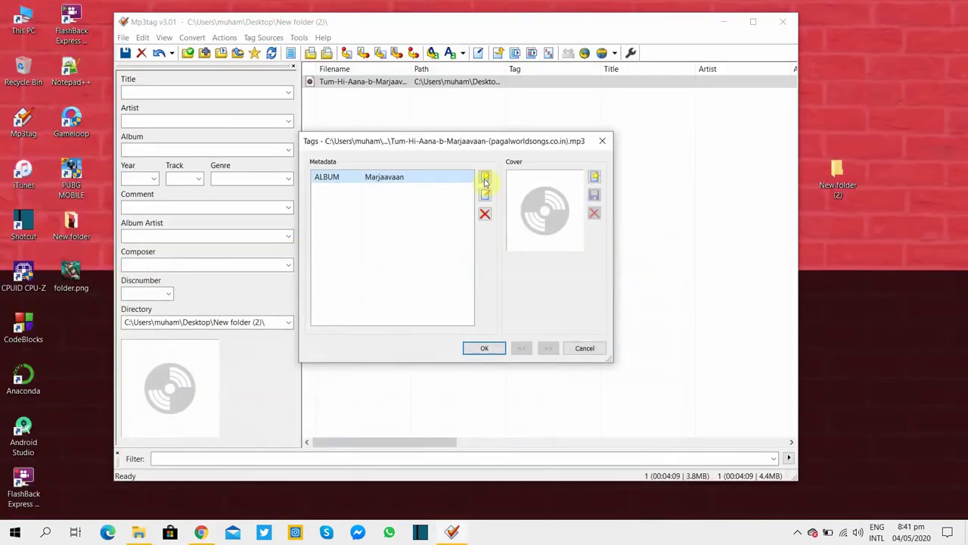
pyautogui.click(485, 175)
pyautogui.write('T')
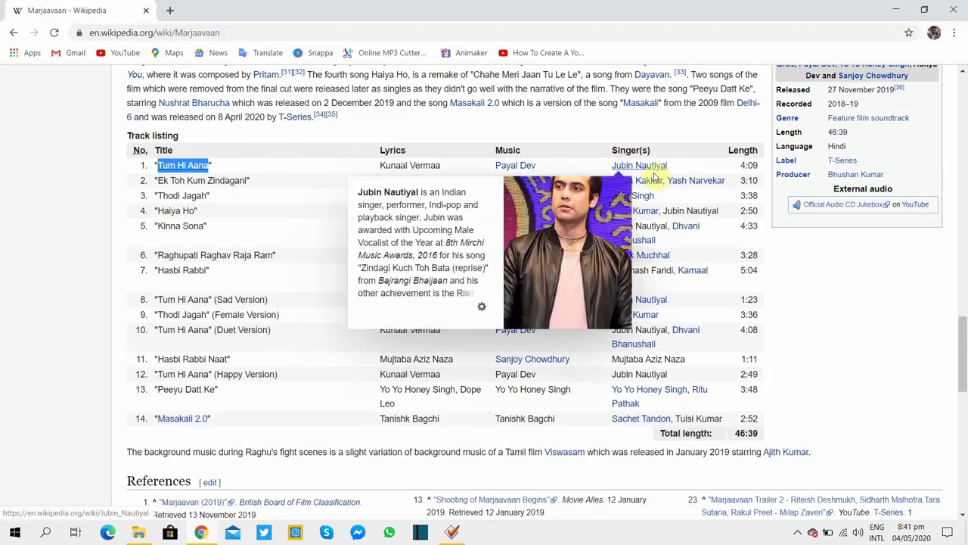
# Add an ARTIST field with the singer's name from the track listing and save the tags.
pyautogui.rightClick(640, 160)
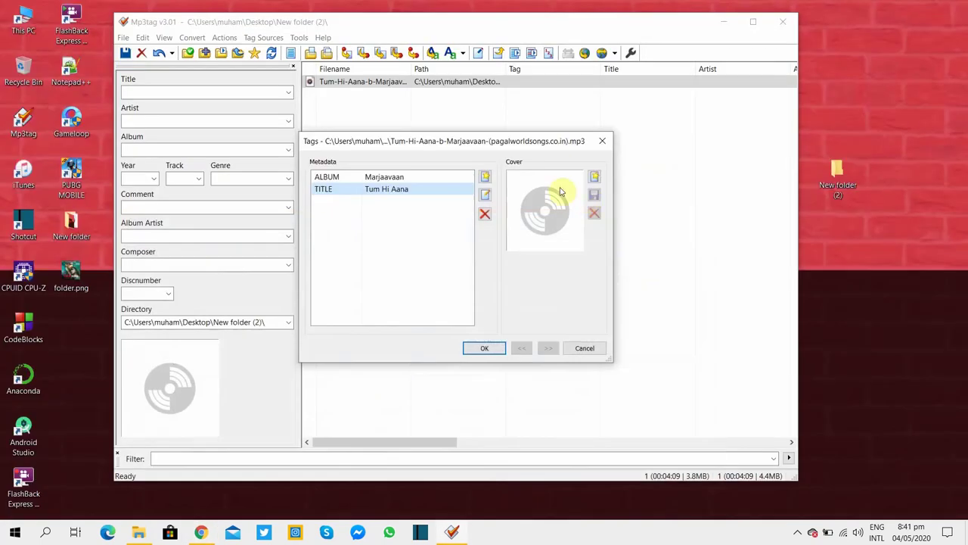
pyautogui.click(485, 177)
pyautogui.press('Tab')
pyautogui.hotkey('ctrl', 'v')
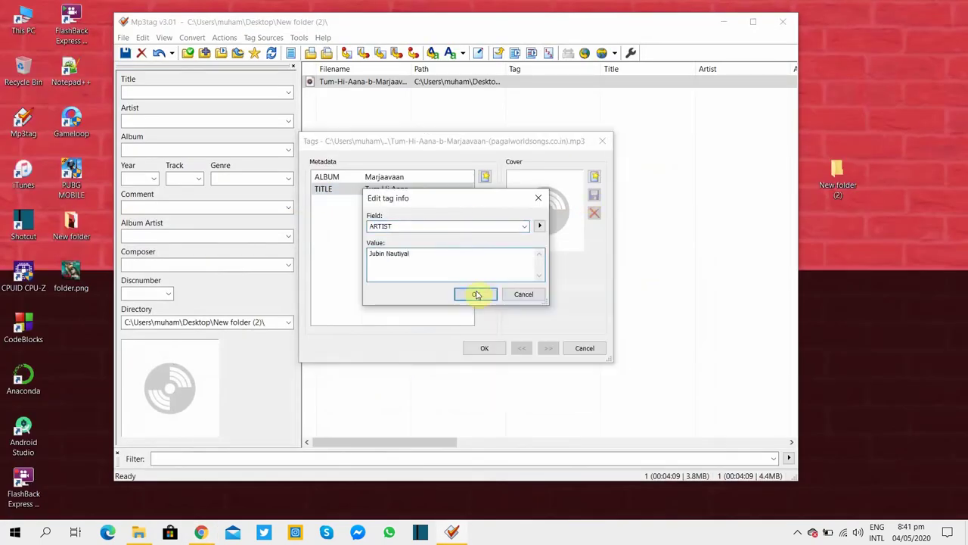
pyautogui.click(486, 292)
pyautogui.click(485, 348)
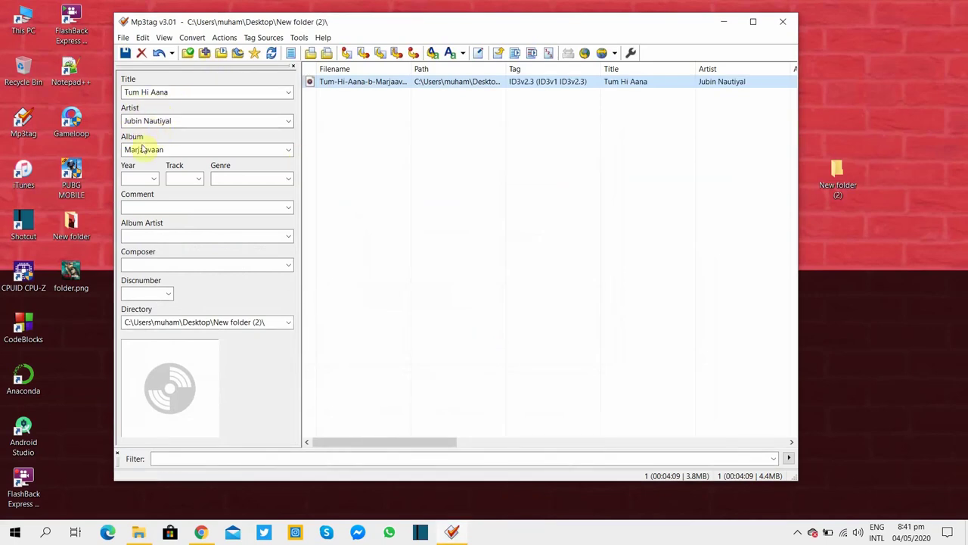
# Add folder.png from the Desktop as the song's cover image.
pyautogui.click(477, 54)
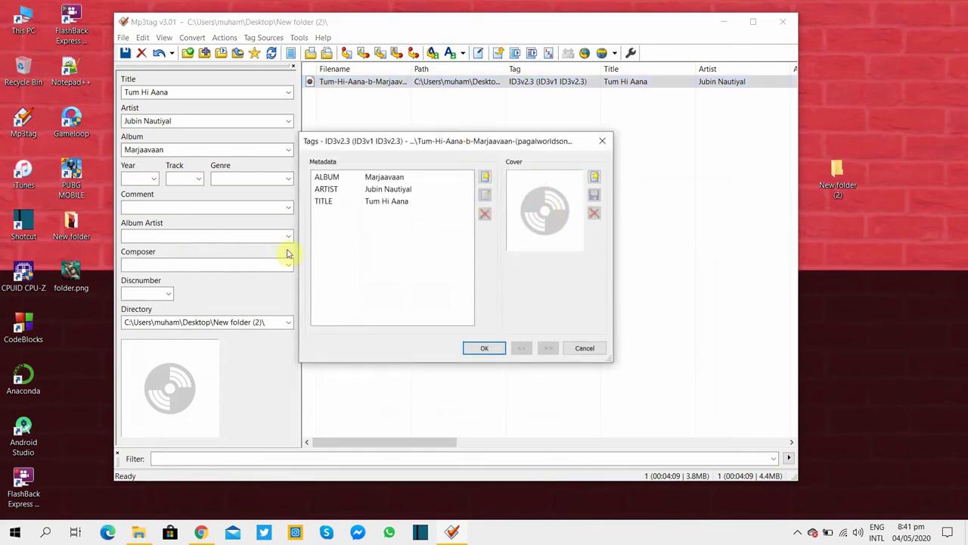
pyautogui.click(595, 179)
pyautogui.click(357, 277)
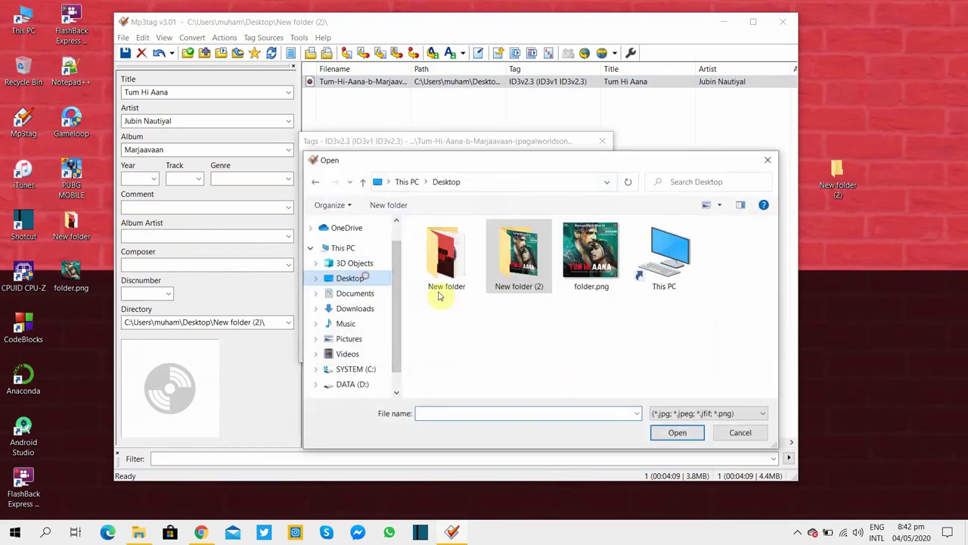
pyautogui.click(598, 276)
# Attach folder.png as the cover, then search Google Images for '500x500 cover'.
pyautogui.click(677, 433)
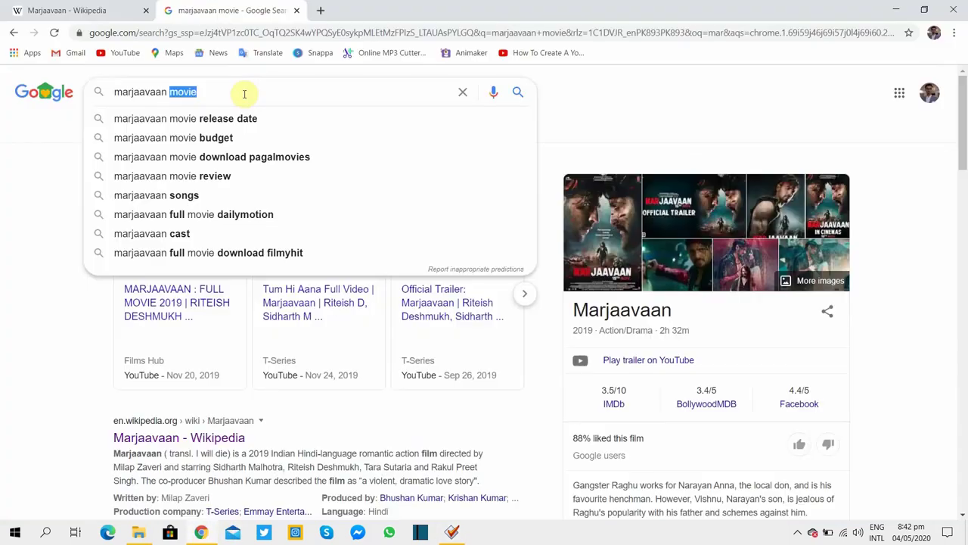
pyautogui.write('500x500 cove')
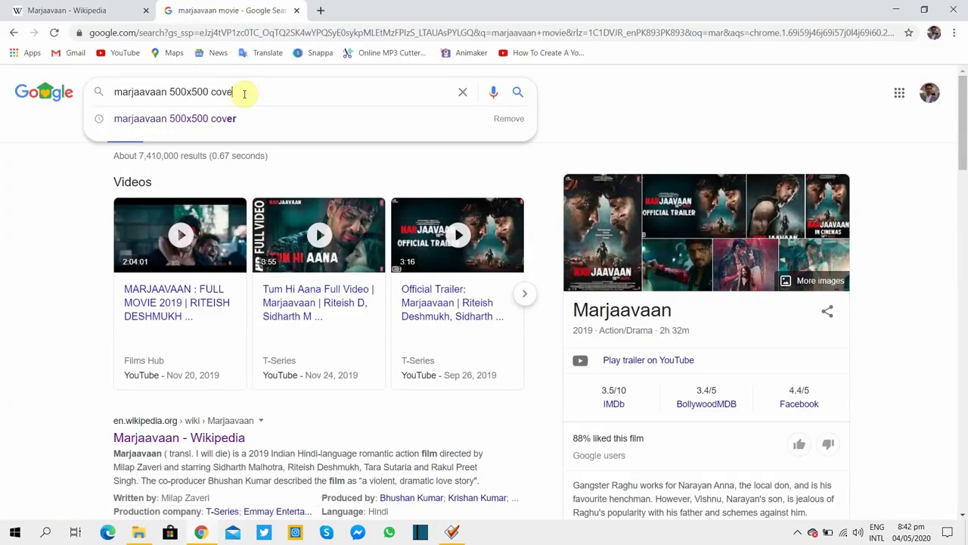
pyautogui.write('r')
pyautogui.press('Return')
pyautogui.click(180, 124)
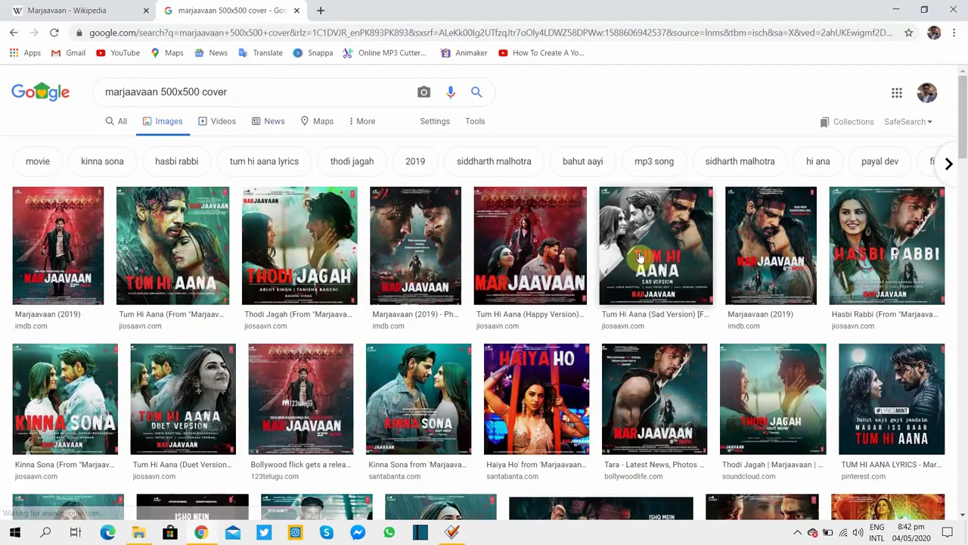
# Save the Tum Hi Aana Sad Version cover image to the Desktop.
pyautogui.click(639, 257)
pyautogui.rightClick(764, 198)
pyautogui.click(791, 310)
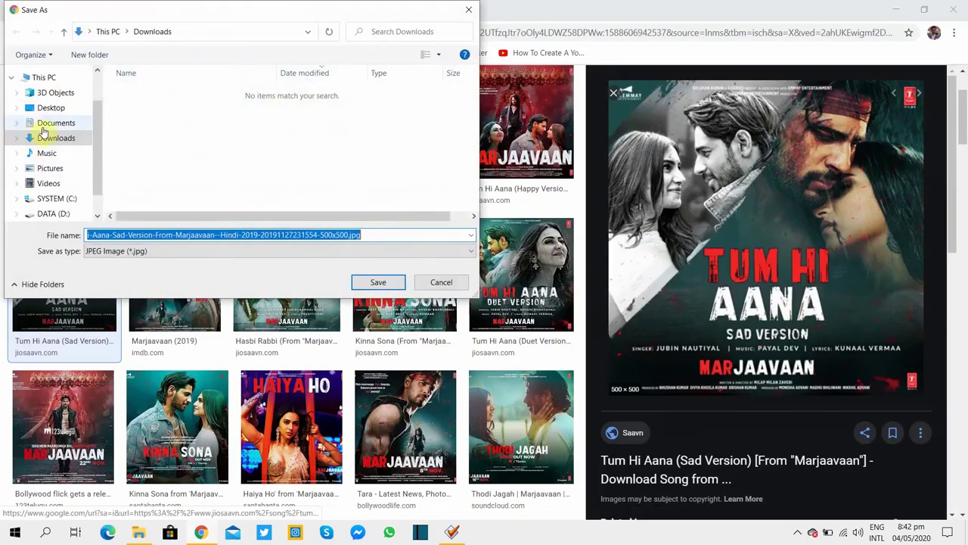
pyautogui.click(50, 107)
pyautogui.press('Return')
# Swap the old folder.png cover for the Desktop's Tum Hi Aana Sad Version image and save.
pyautogui.click(896, 9)
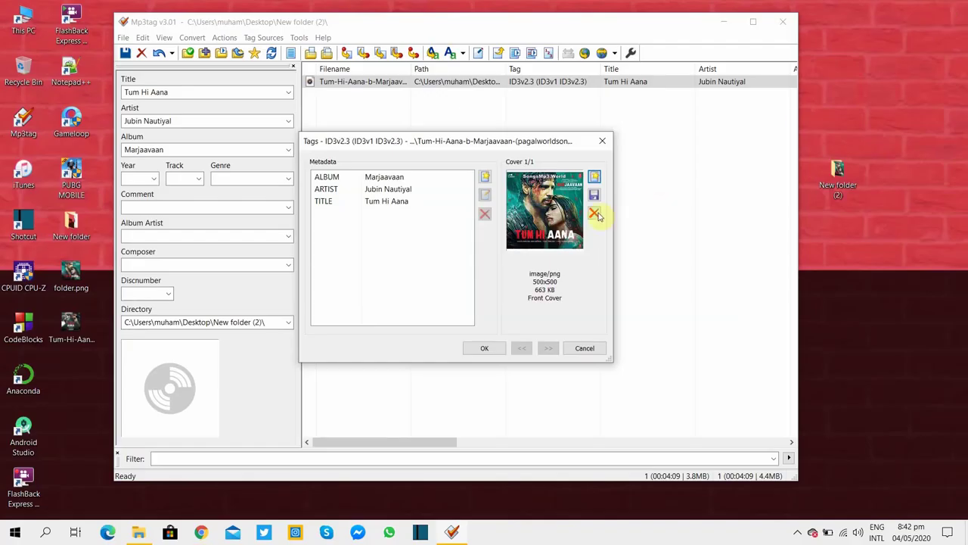
pyautogui.click(595, 213)
pyautogui.click(594, 177)
pyautogui.click(378, 278)
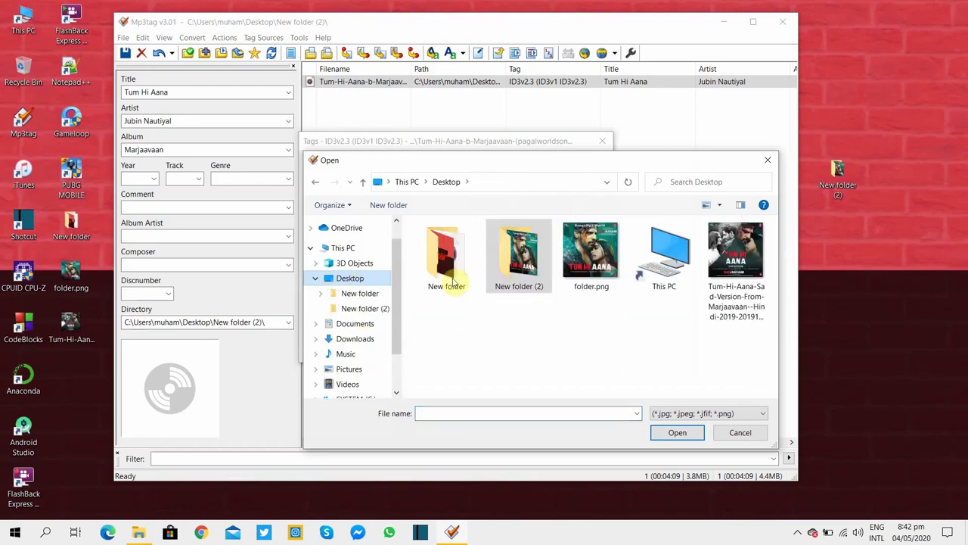
pyautogui.doubleClick(736, 253)
pyautogui.click(484, 349)
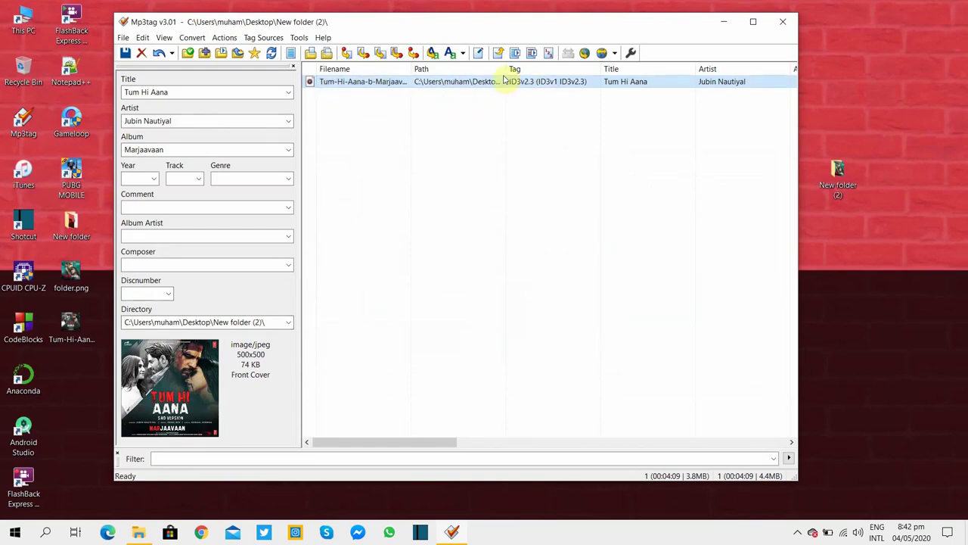
# Rename the mp3 in New folder (2) to Tum Hi Aana.mp3 in File Explorer.
pyautogui.click(784, 21)
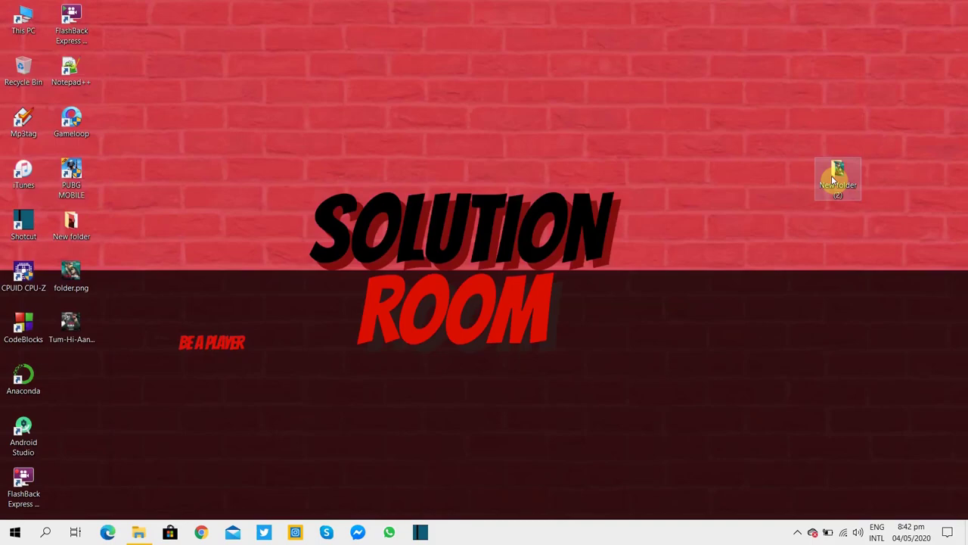
pyautogui.doubleClick(832, 179)
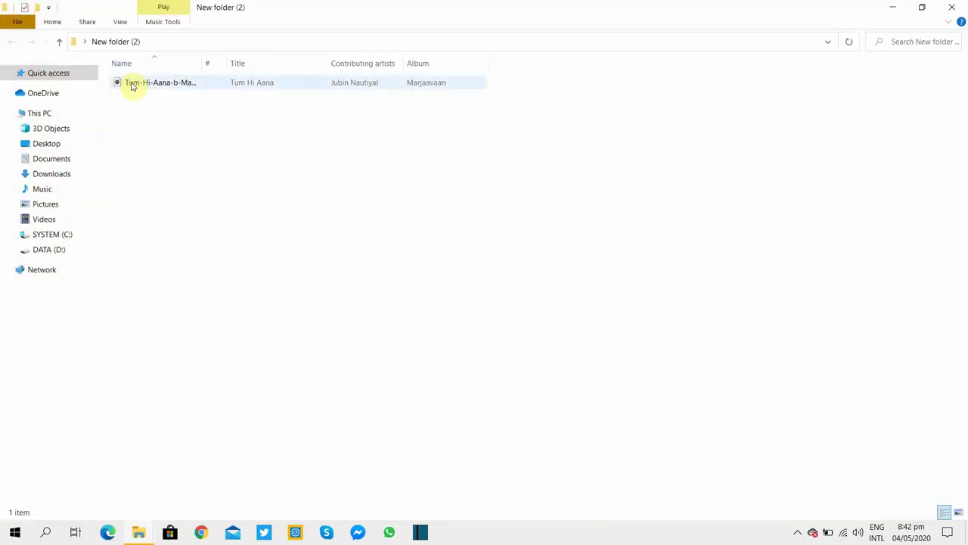
pyautogui.rightClick(131, 85)
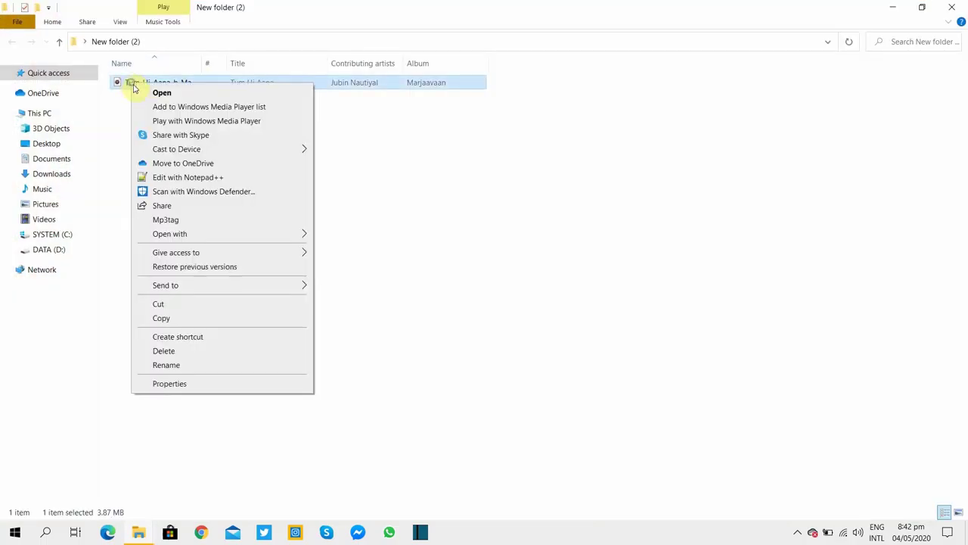
pyautogui.click(181, 369)
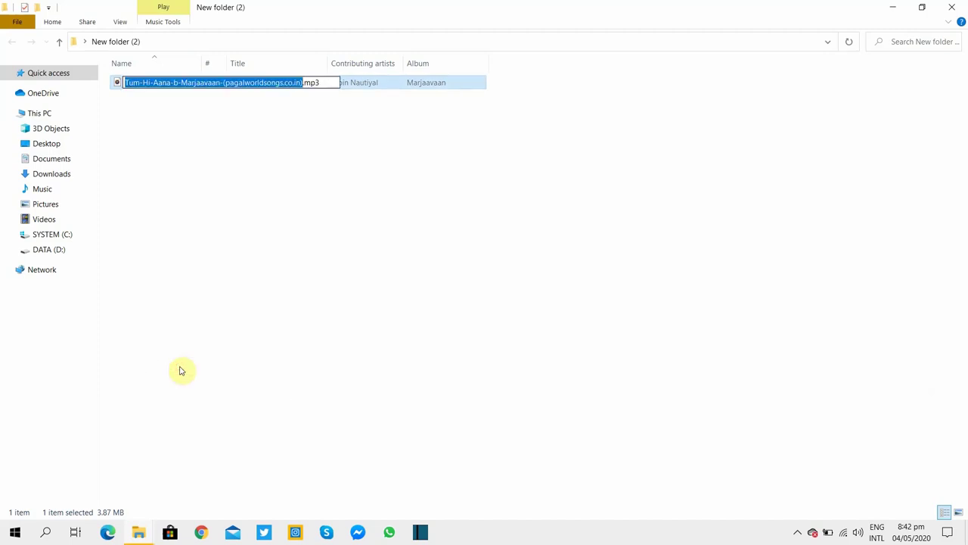
pyautogui.write('Tum Hi Aana')
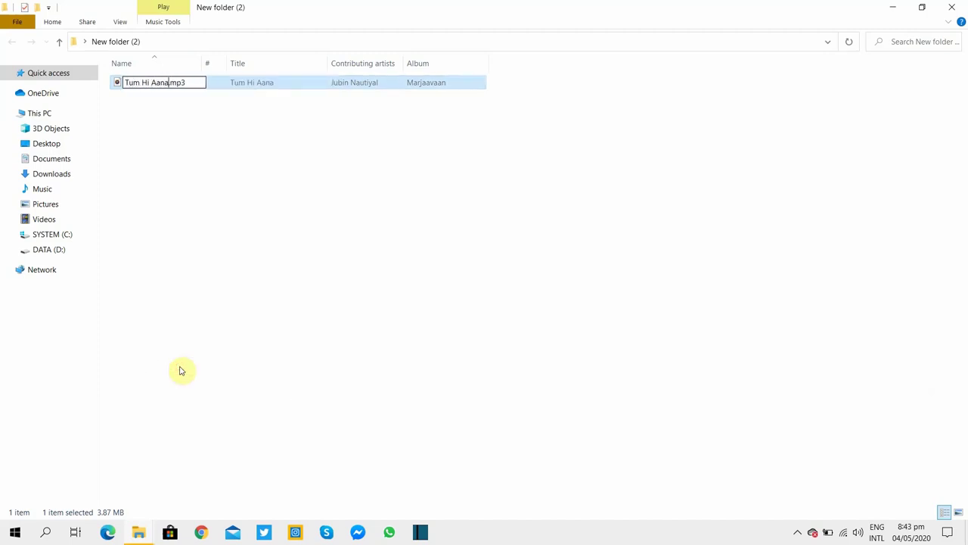
pyautogui.press('Return')
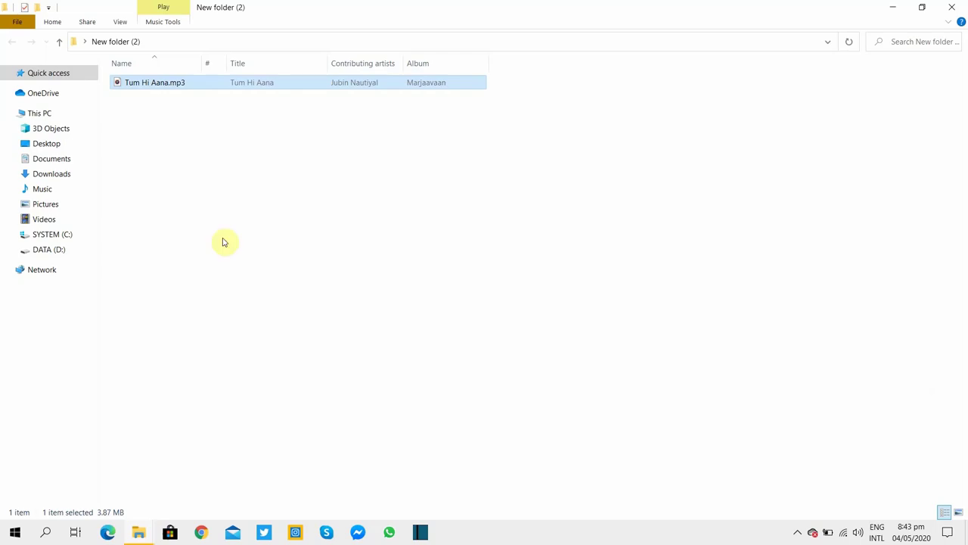
pyautogui.click(952, 5)
# Reopen Tum Hi Aana.mp3 in Mp3tag and play it in Groove Music's full-screen now-playing view.
pyautogui.doubleClick(22, 119)
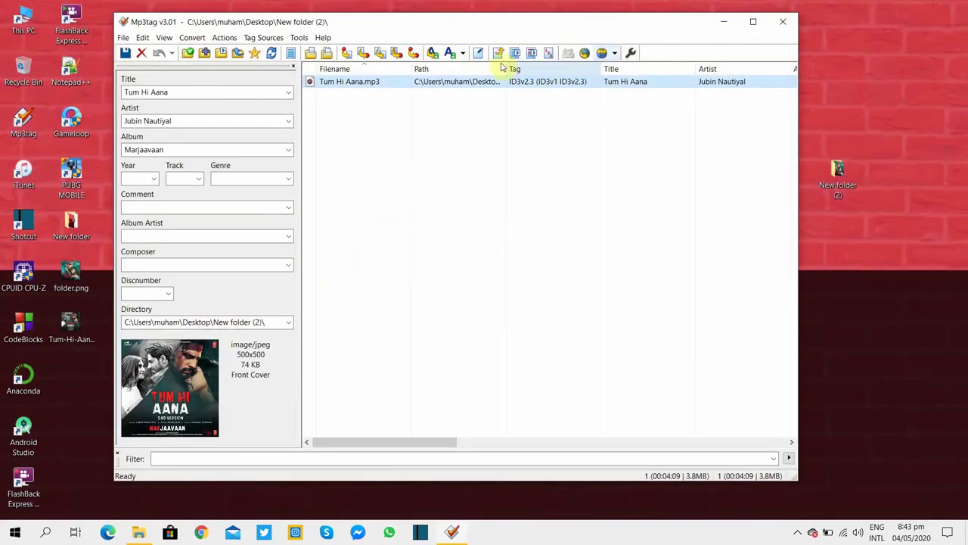
pyautogui.doubleClick(443, 83)
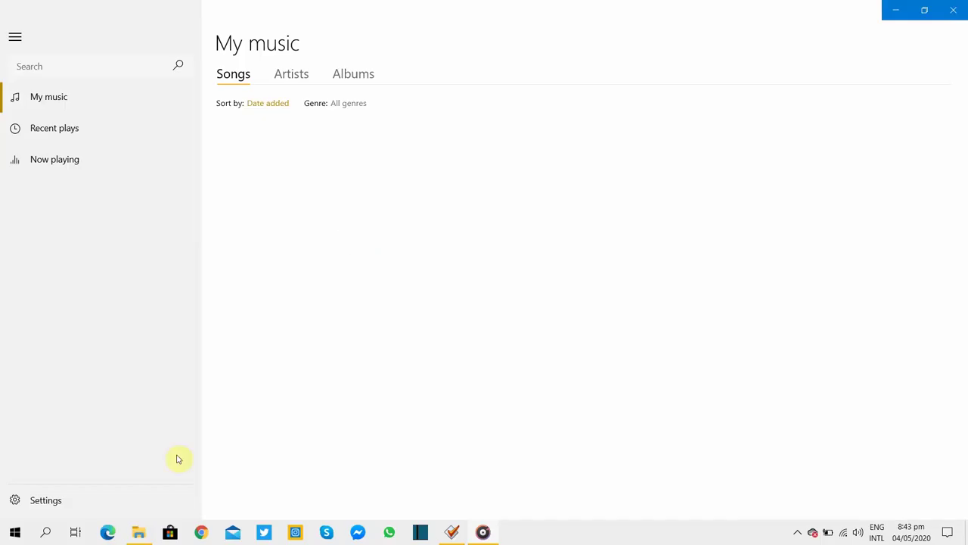
pyautogui.click(85, 504)
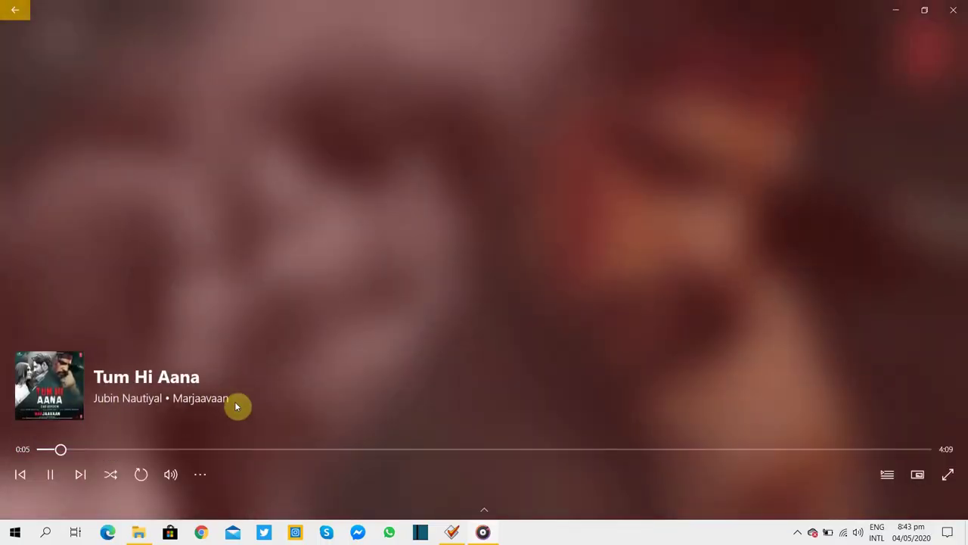
pyautogui.click(953, 10)
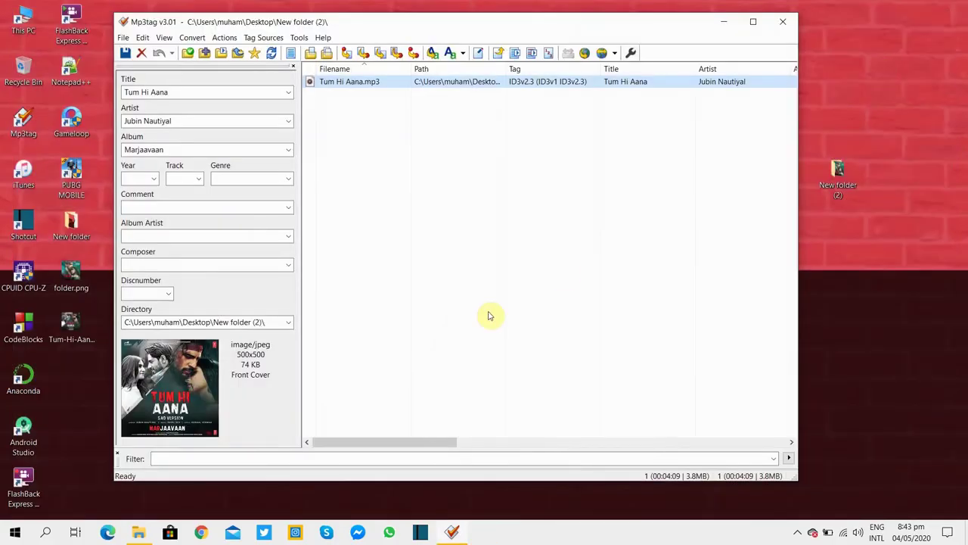
# Load the D:\Songs folder into Mp3tag.
pyautogui.click(187, 55)
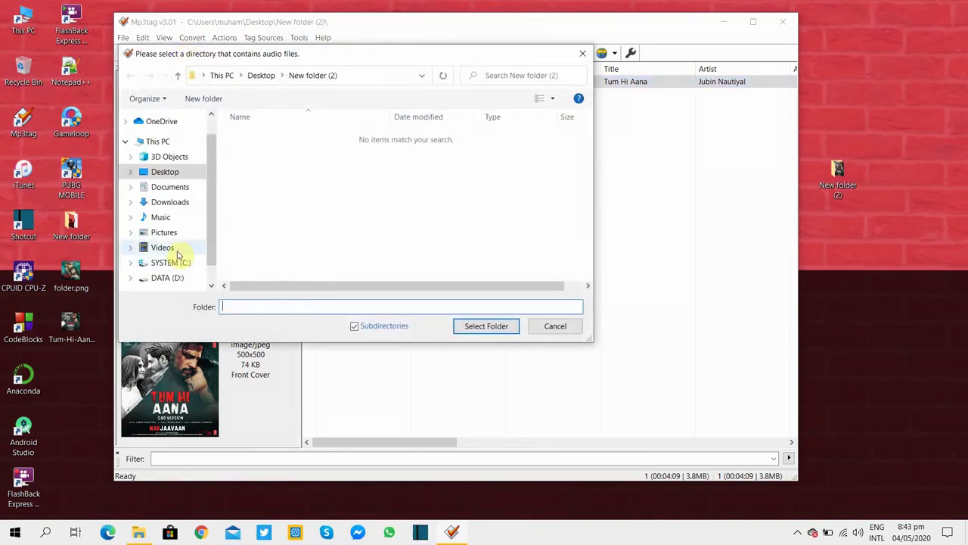
pyautogui.click(167, 278)
pyautogui.click(256, 258)
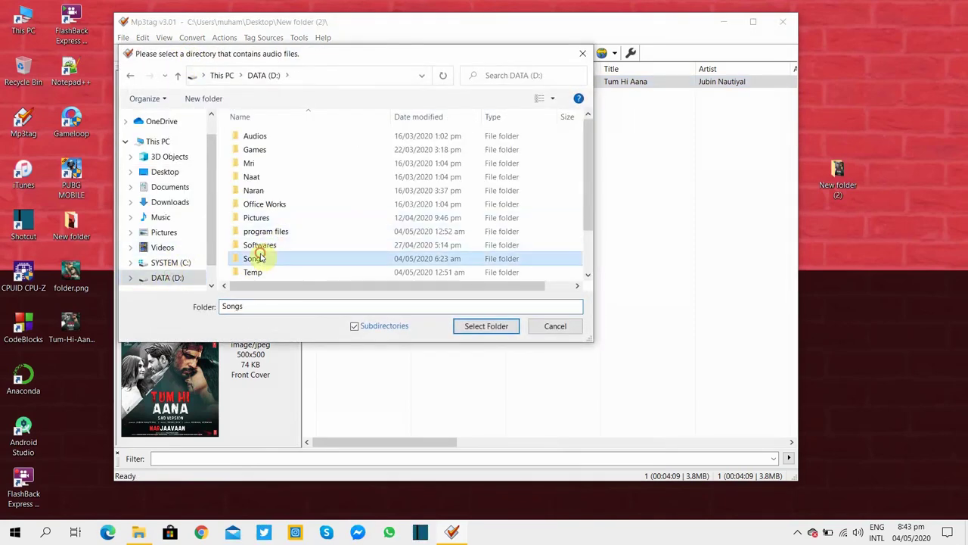
pyautogui.click(470, 332)
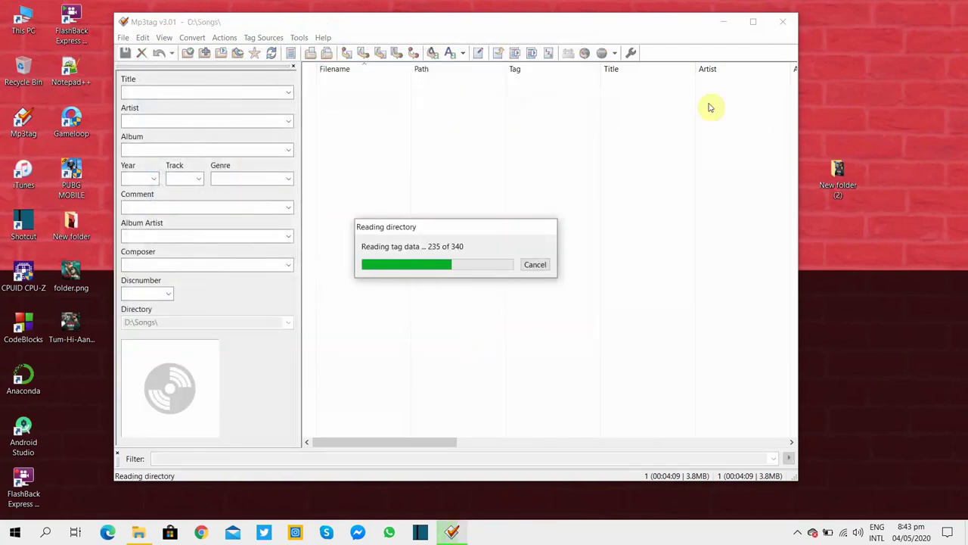
# Maximize Mp3tag and step through the songs from Aadam to review their tags and covers.
pyautogui.click(753, 22)
pyautogui.click(312, 68)
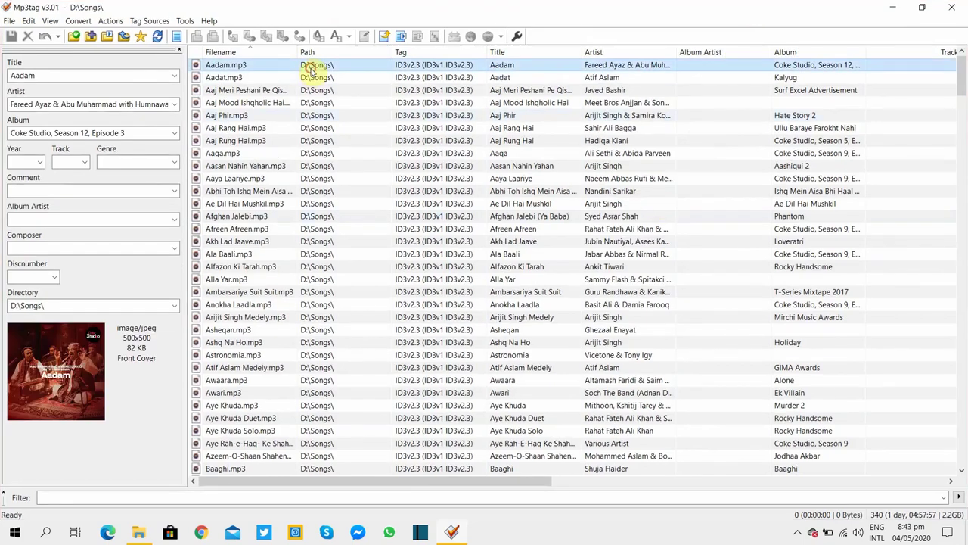
pyautogui.press('Down')
pyautogui.press('Down')
pyautogui.press('Down')
pyautogui.press('Down')
pyautogui.press('Down')
pyautogui.press('Down')
pyautogui.press('Down')
pyautogui.press('Down')
pyautogui.press('Down')
pyautogui.press('Down')
pyautogui.press('Down')
pyautogui.press('Down')
pyautogui.press('Down')
pyautogui.press('Down')
pyautogui.press('Down')
pyautogui.press('Down')
pyautogui.press('Down')
pyautogui.press('Down')
pyautogui.press('Down')
pyautogui.press('Down')
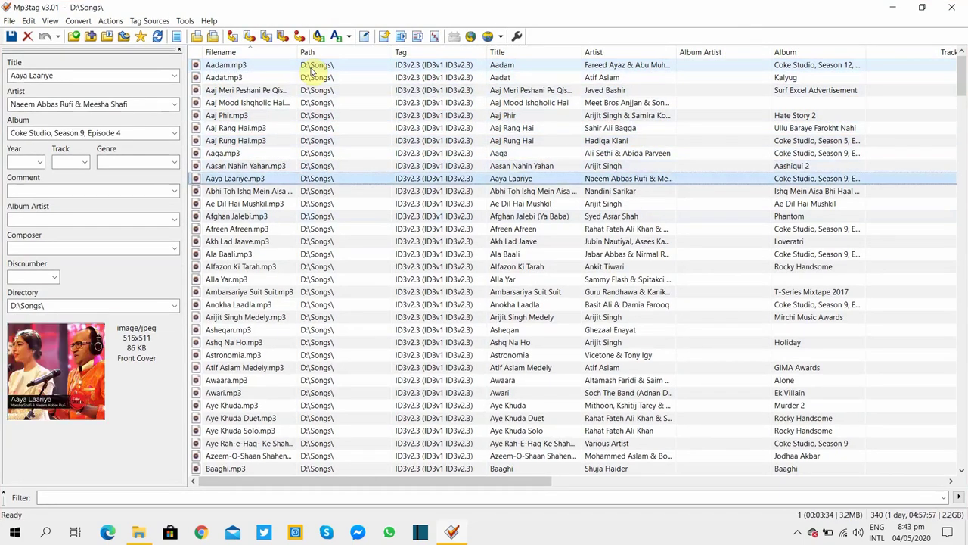
pyautogui.press('Down')
pyautogui.press('Down')
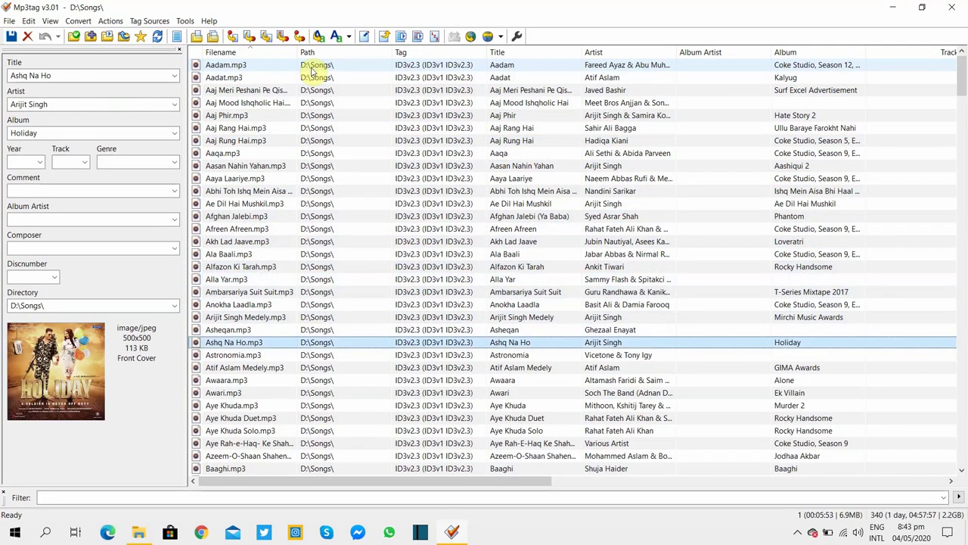
# Scroll the Songs list to Tum Hi Aana, play it and expand the now-playing screen.
pyautogui.click(960, 6)
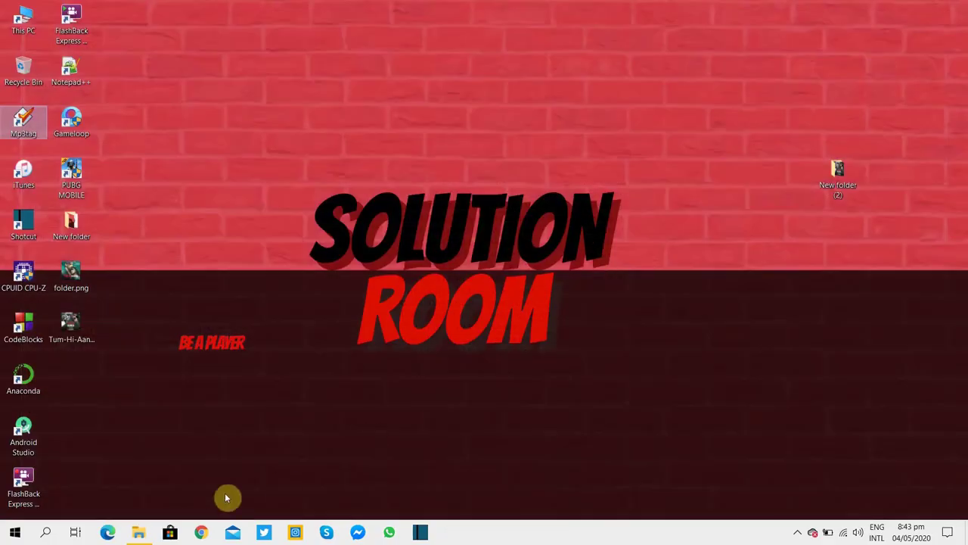
pyautogui.click(138, 532)
pyautogui.moveTo(964, 121); pyautogui.dragTo(965, 284)
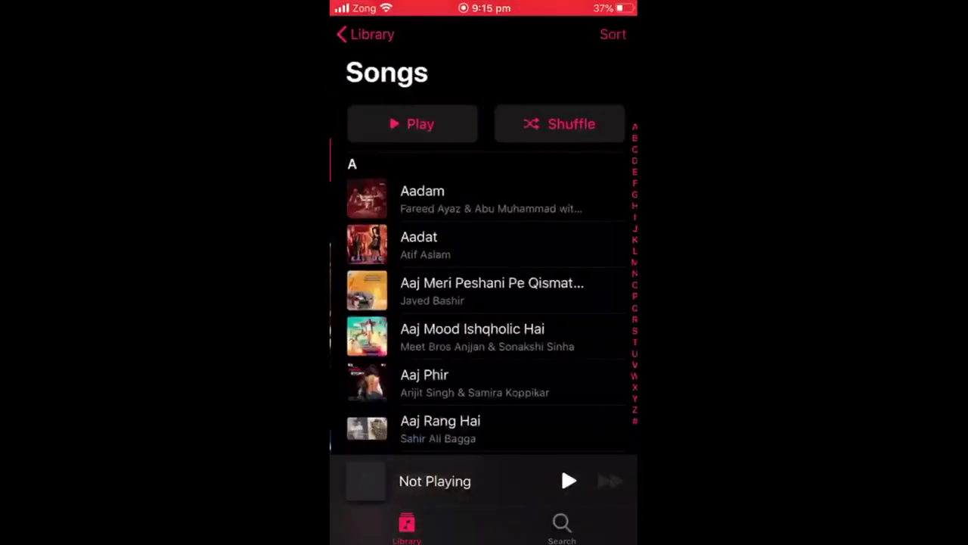
pyautogui.scroll(-10, 484, 265)
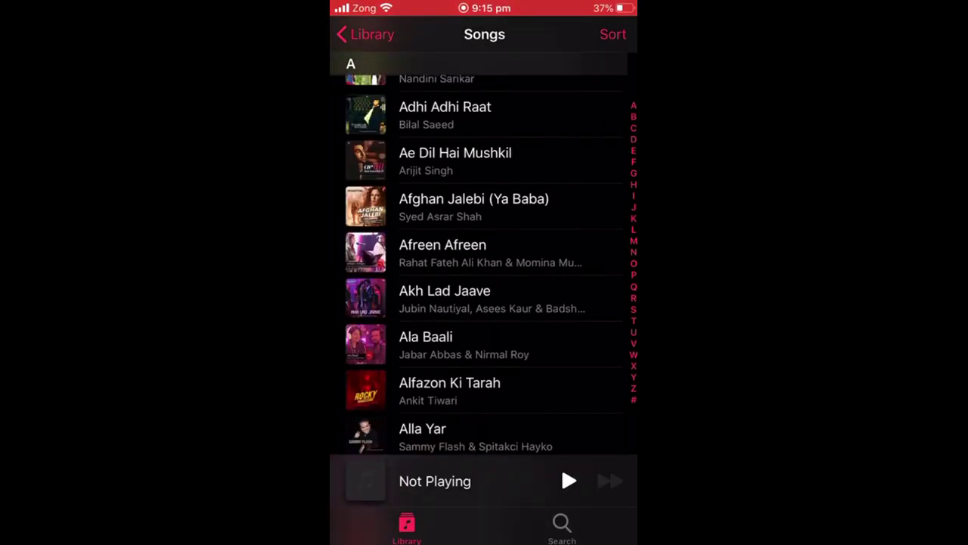
pyautogui.scroll(-20, 485, 265)
pyautogui.scroll(-10, 484, 265)
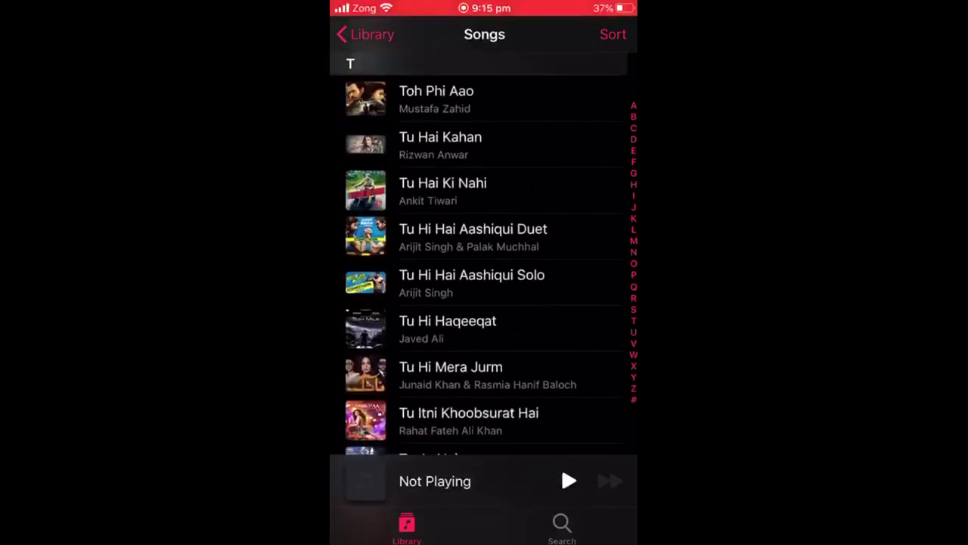
pyautogui.click(439, 268)
pyautogui.click(439, 481)
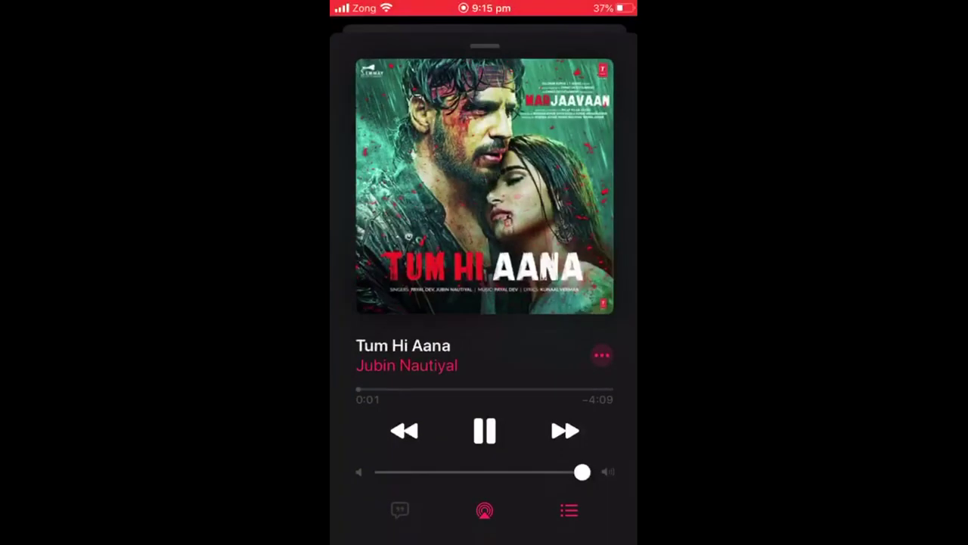